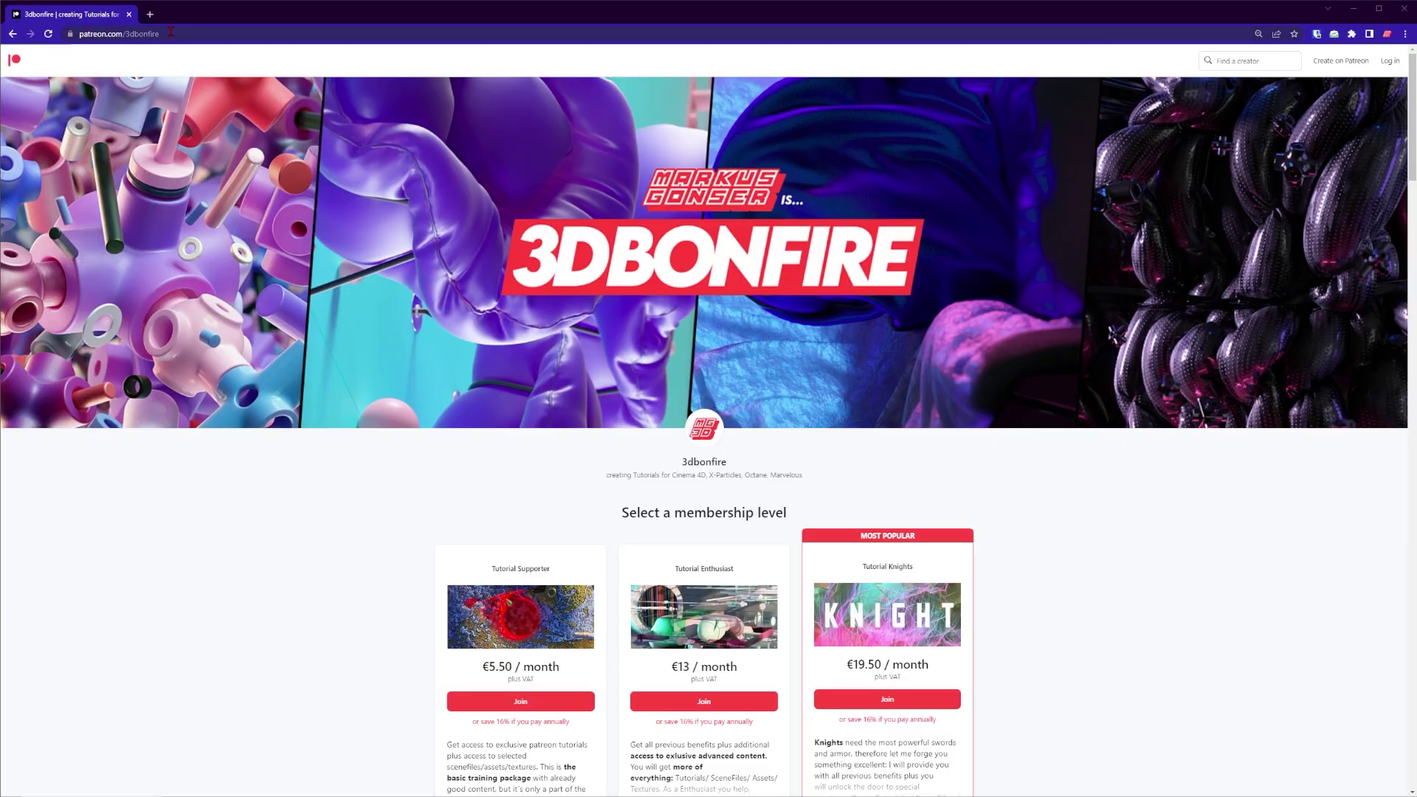
# Examine the 3dbonfire membership levels on Patreon and the product listing in the Gumroad store.
pyautogui.click(171, 34)
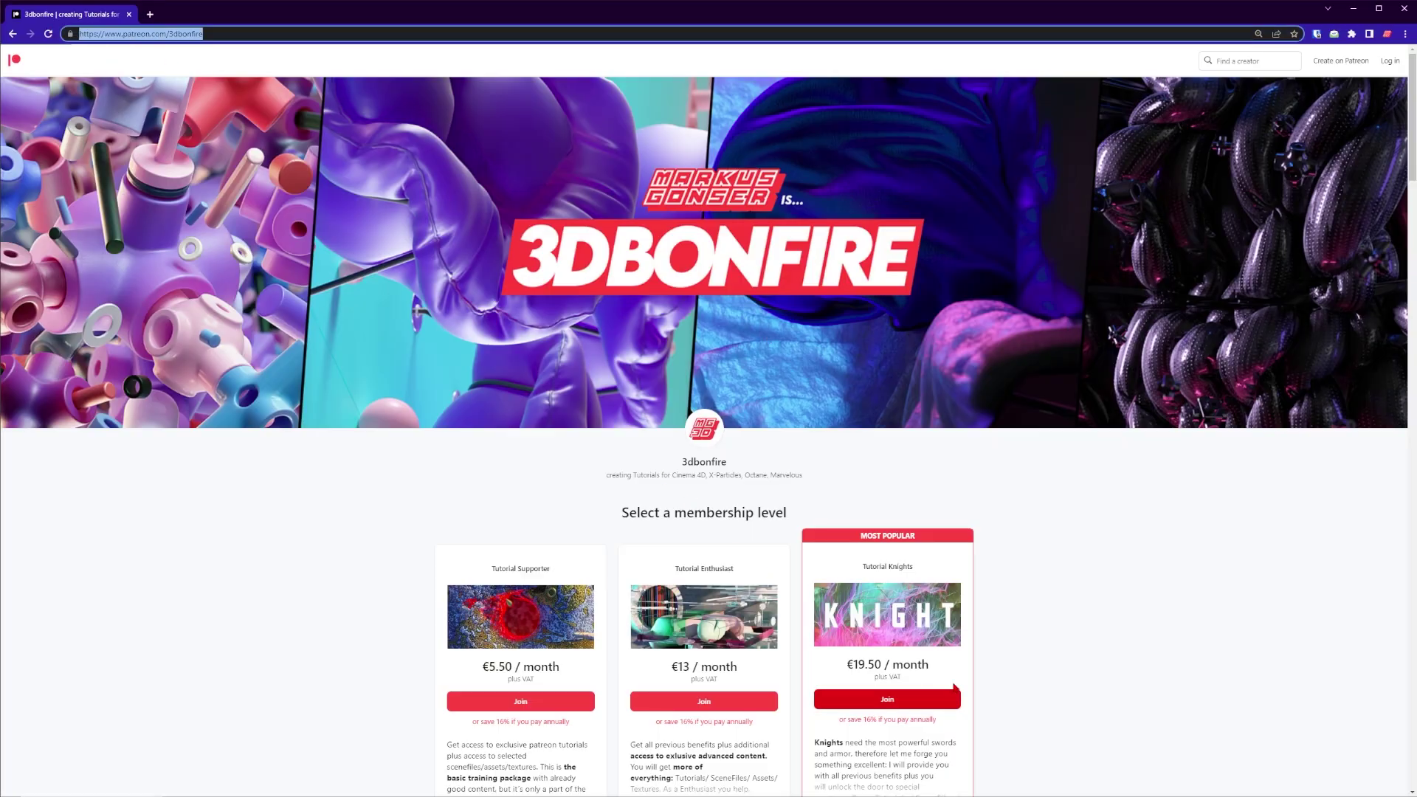
pyautogui.scroll(-1, 996, 600)
pyautogui.scroll(-4, 995, 600)
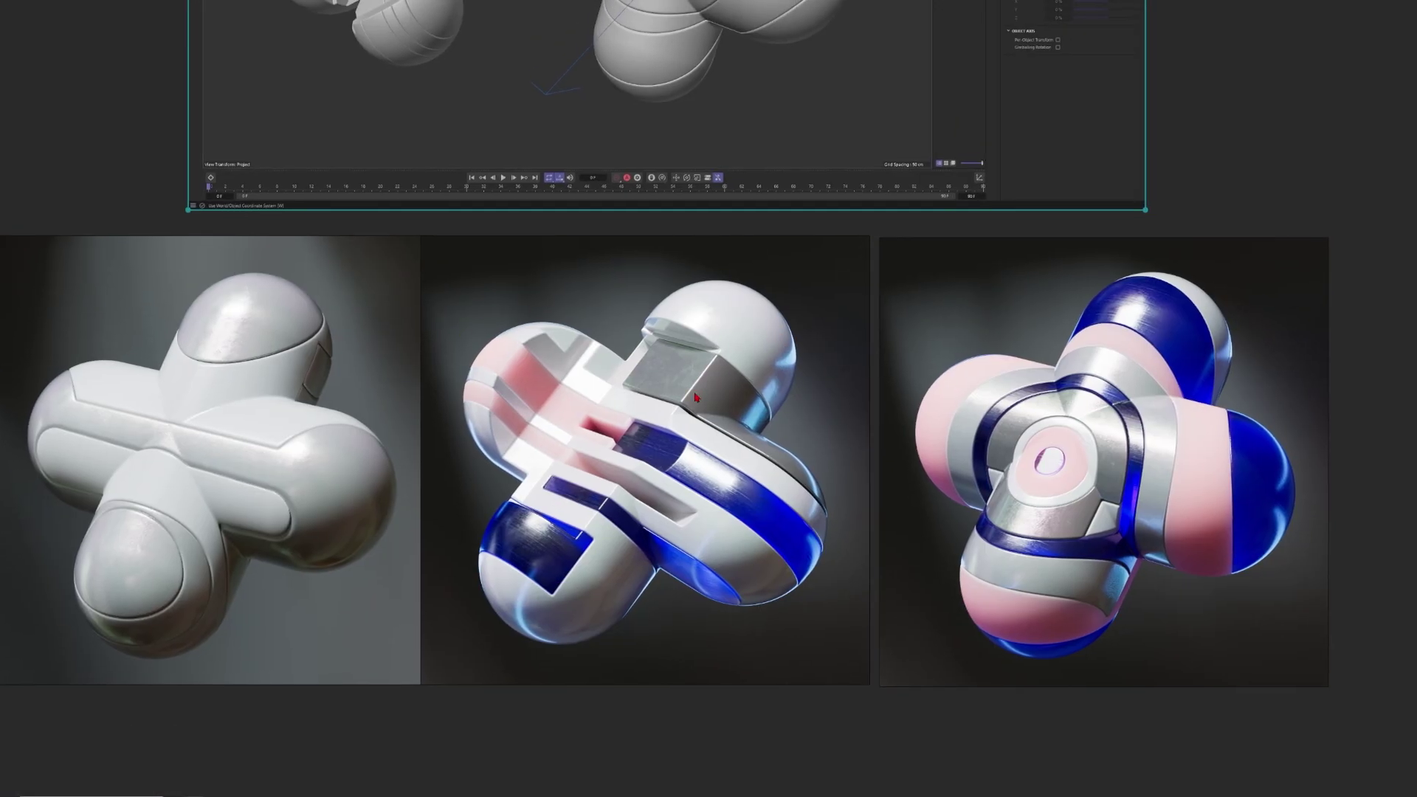
pyautogui.click(966, 443)
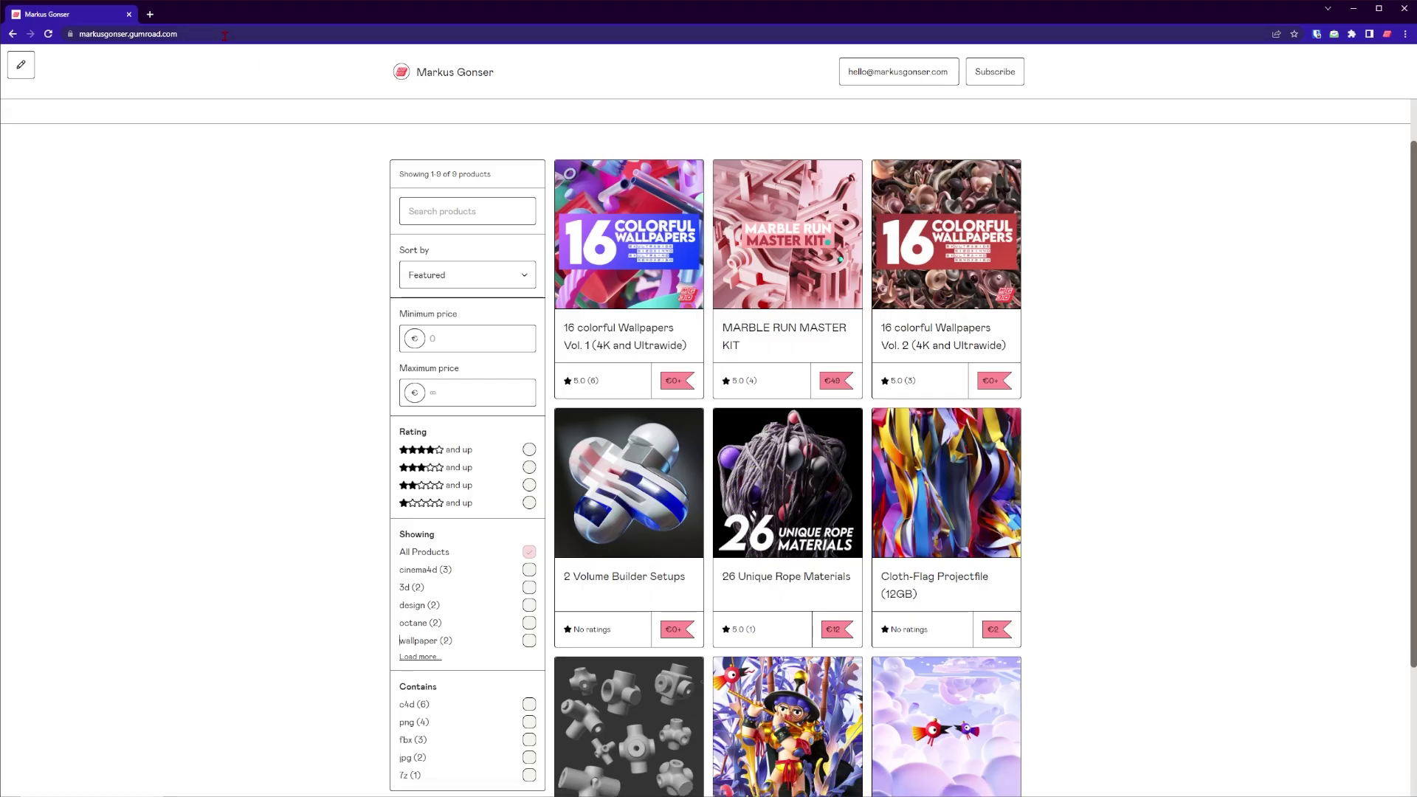
pyautogui.click(118, 34)
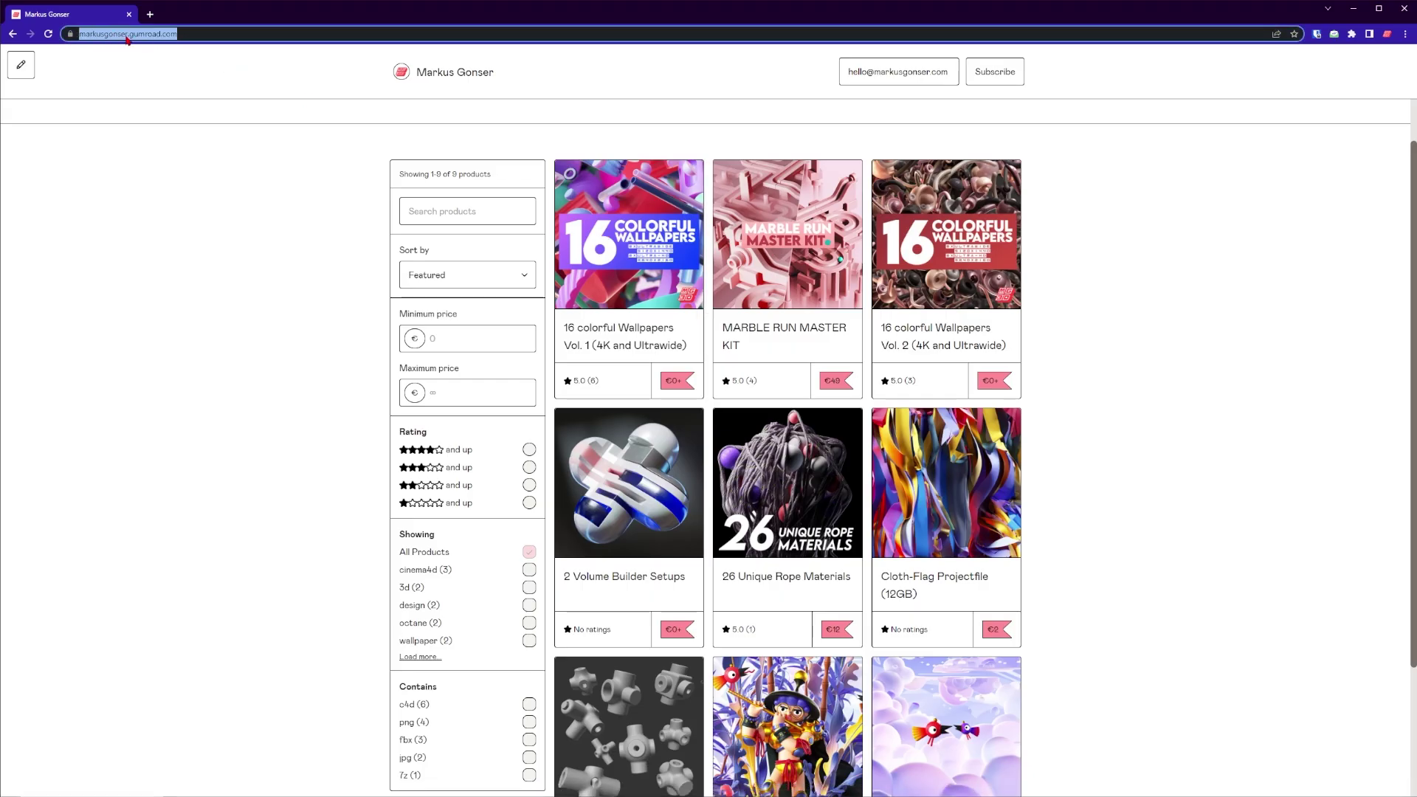
pyautogui.click(1057, 320)
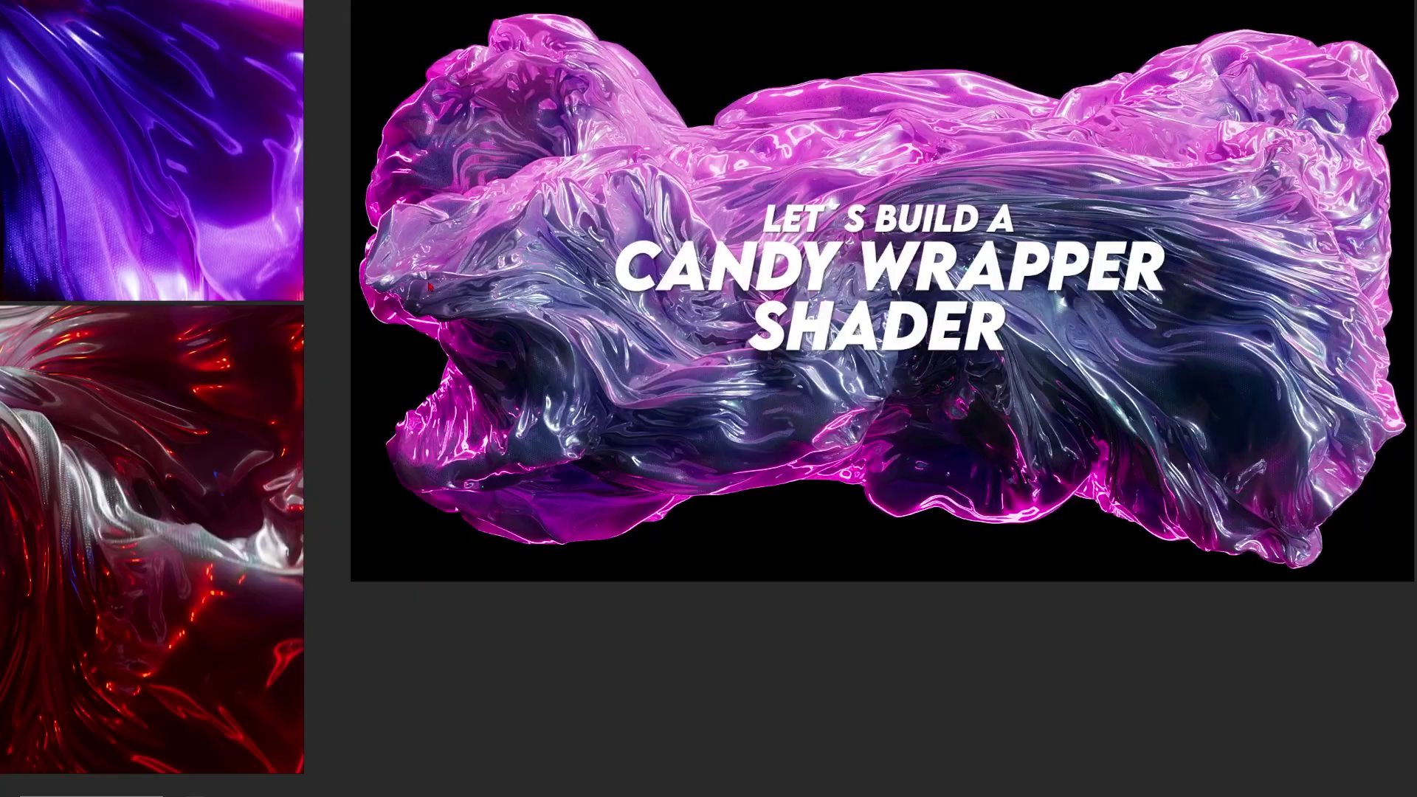
pyautogui.moveTo(819, 263)
pyautogui.mouseDown()
pyautogui.moveTo(804, 290)
pyautogui.moveTo(823, 282)
pyautogui.mouseUp()
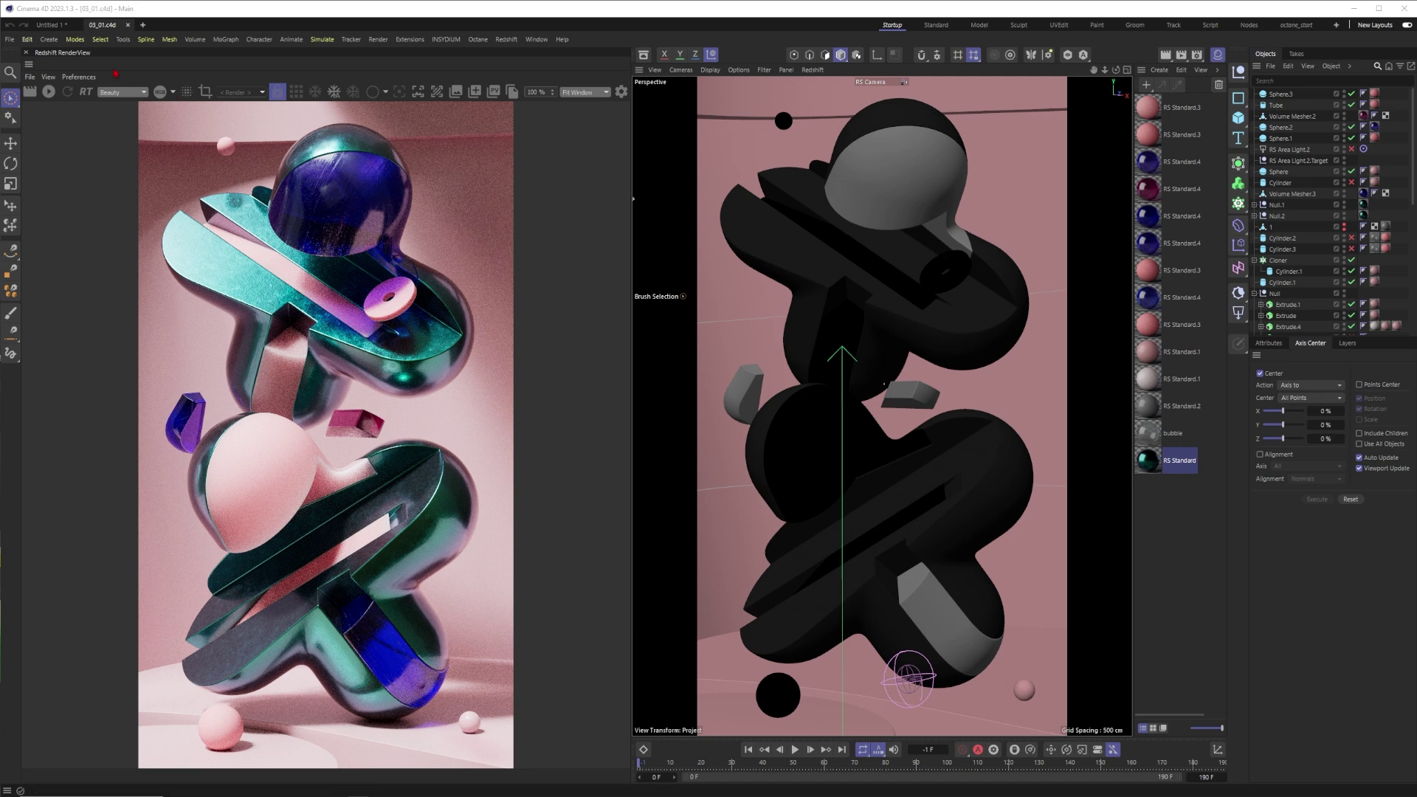
# Switch to the Untitled 2 document in Cinema 4D and fold away the Redshift RenderView to enlarge the viewport.
pyautogui.click(142, 25)
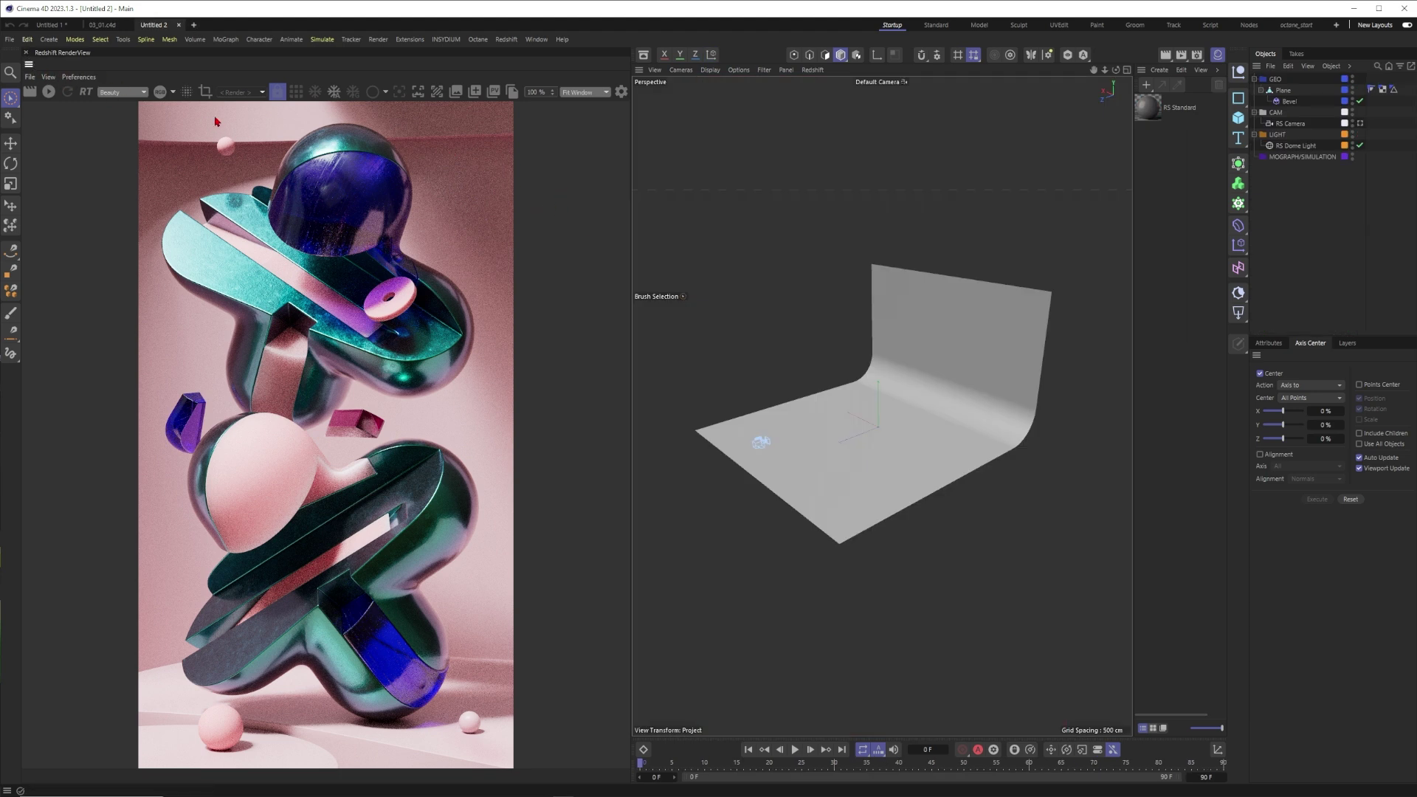
pyautogui.moveTo(630, 253); pyautogui.dragTo(543, 255)
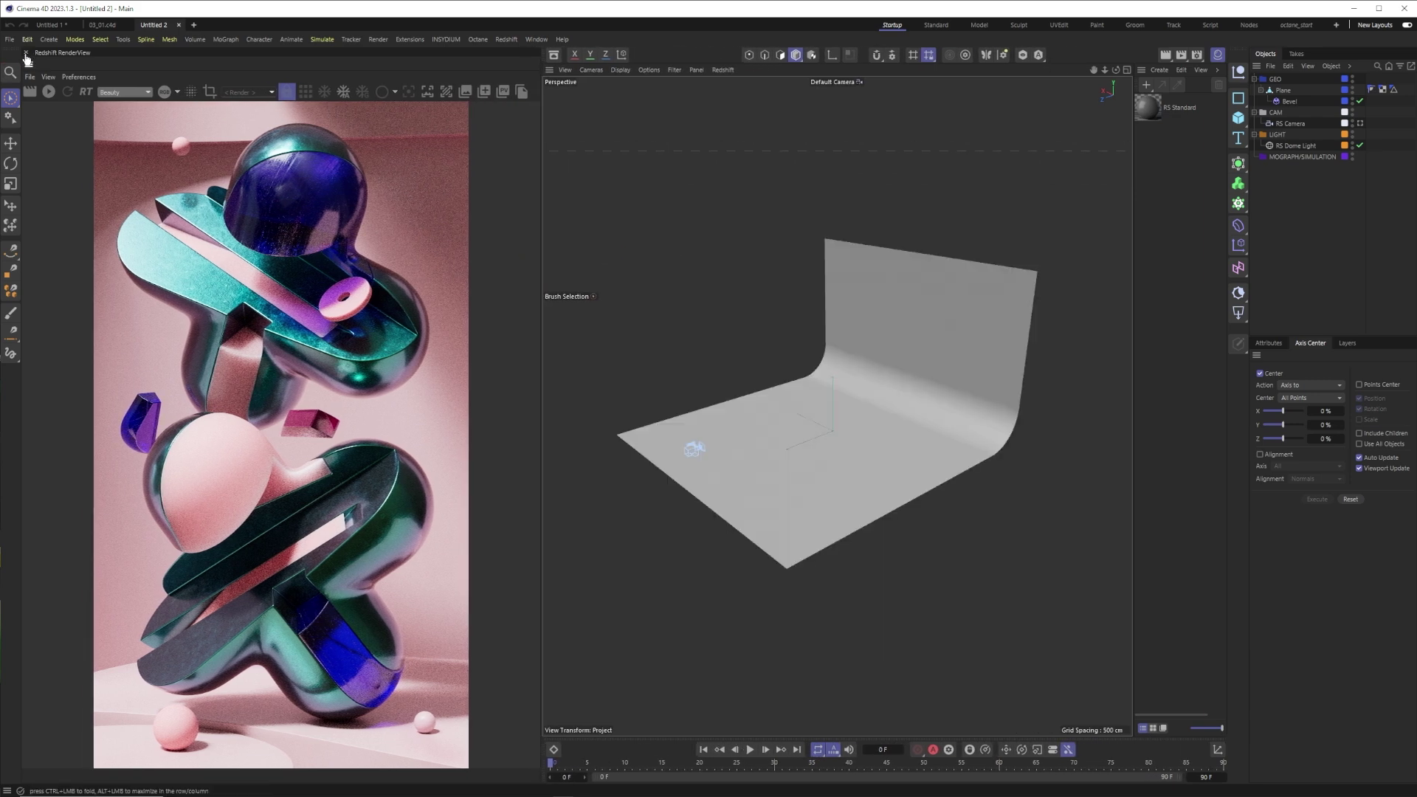
pyautogui.click(26, 53)
# Delete all objects from the scene and widen the area for the object list.
pyautogui.hotkey('ctrl', 'a')
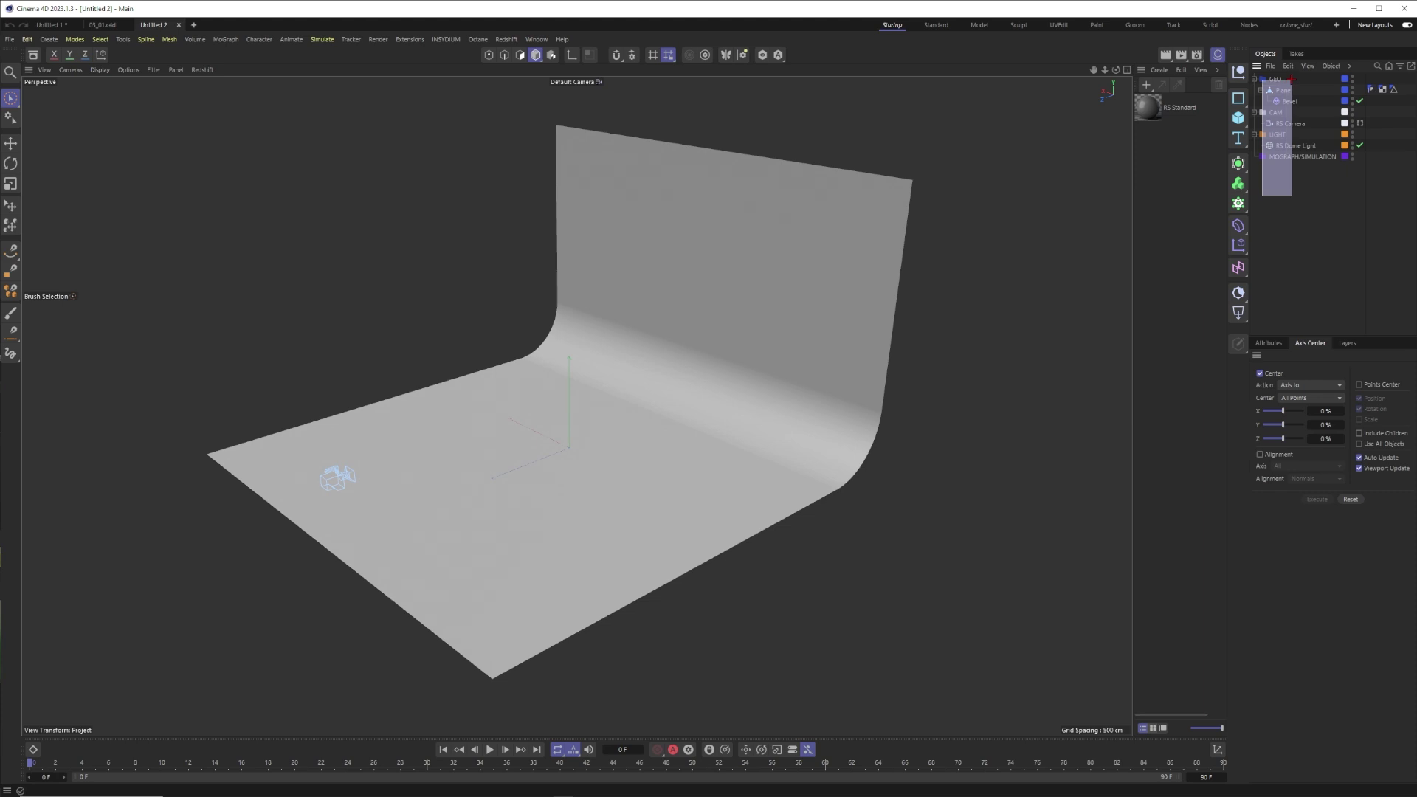
pyautogui.press('Delete')
pyautogui.click(1150, 111)
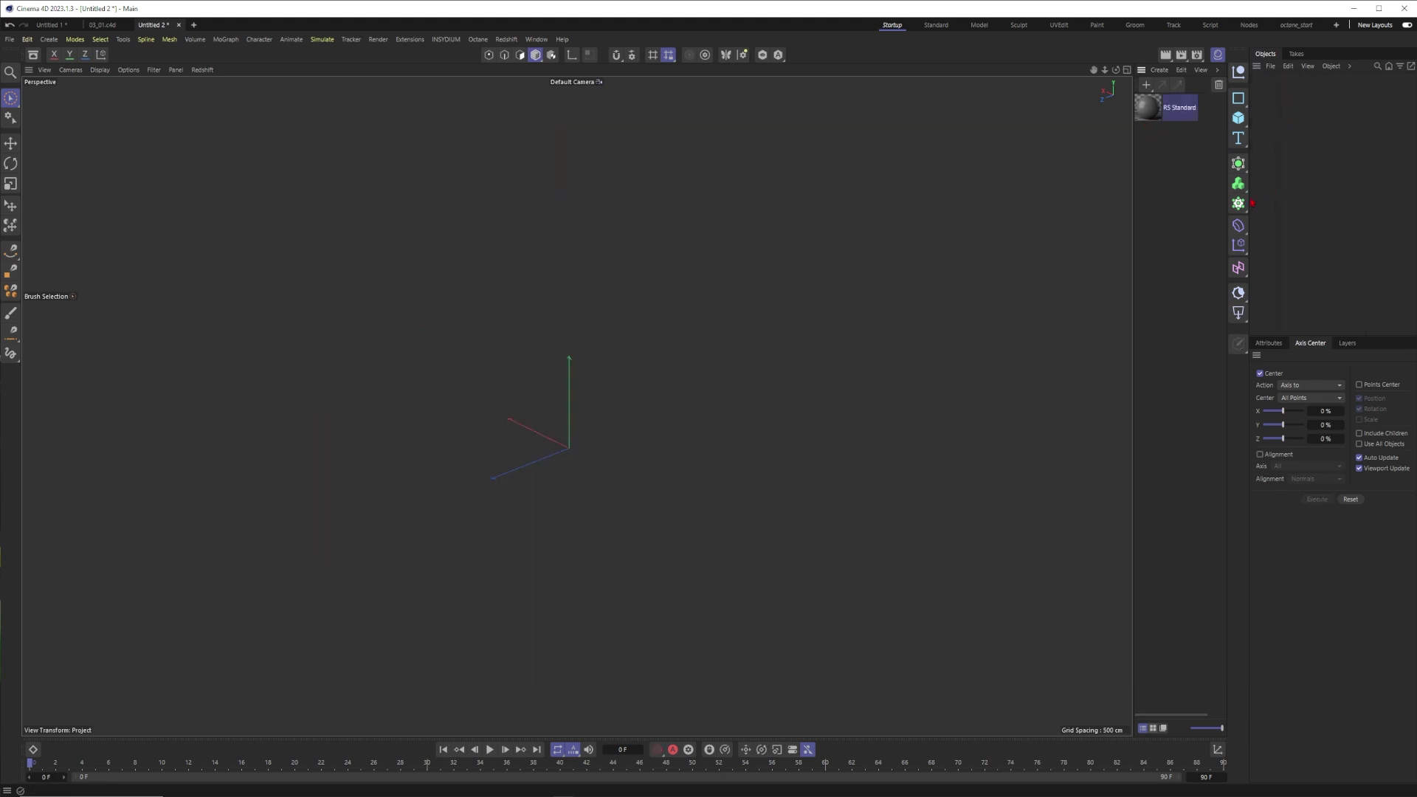
pyautogui.moveTo(1248, 198); pyautogui.dragTo(1201, 199)
pyautogui.keyDown('alt'); pyautogui.moveTo(544, 443); pyautogui.dragTo(612, 406, button='middle'); pyautogui.keyUp('alt')
pyautogui.keyDown('alt'); pyautogui.moveTo(613, 406); pyautogui.dragTo(741, 386, button='right'); pyautogui.keyUp('alt')
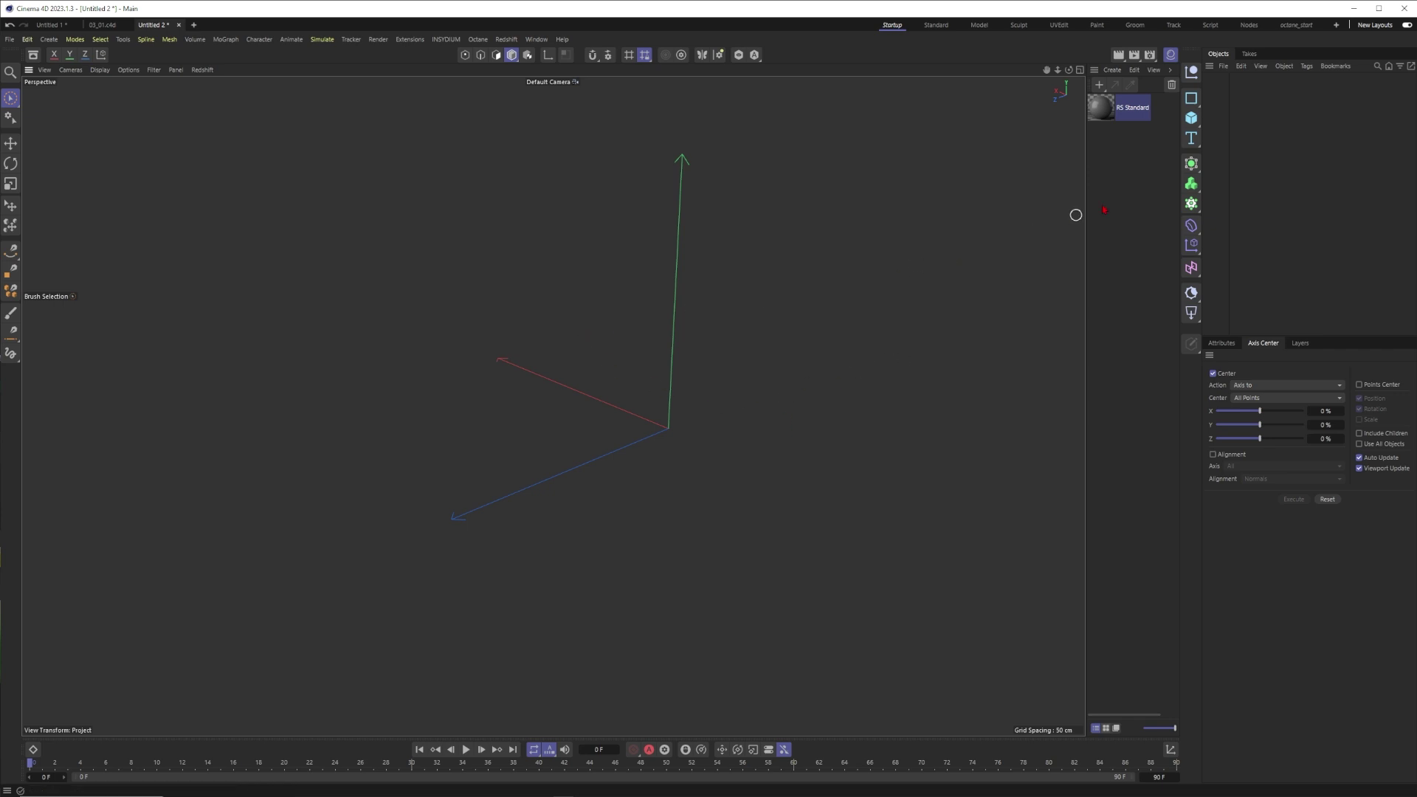
# Add a capsule primitive and stretch its height to about 279 cm.
pyautogui.click(1192, 117)
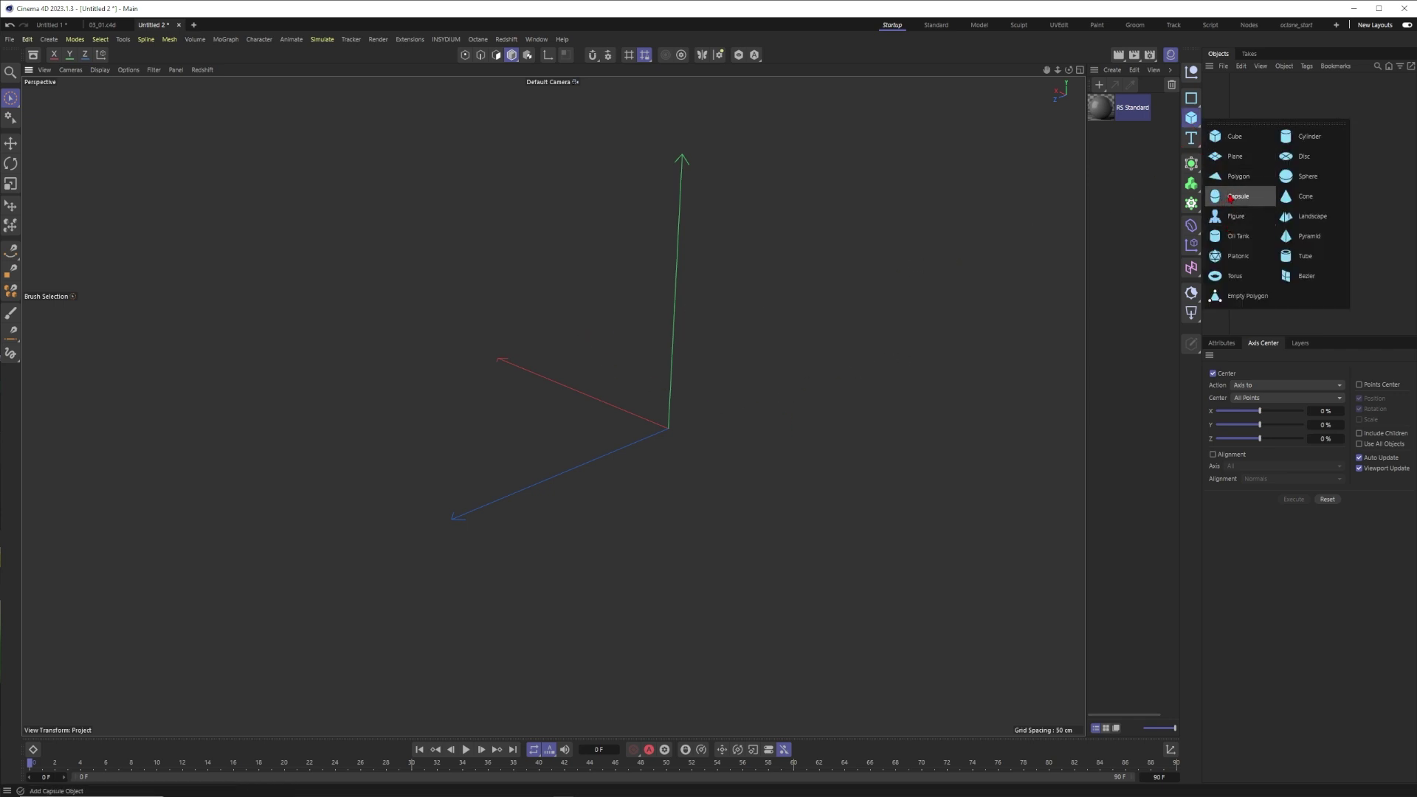
pyautogui.click(1234, 198)
pyautogui.scroll(2, 636, 355)
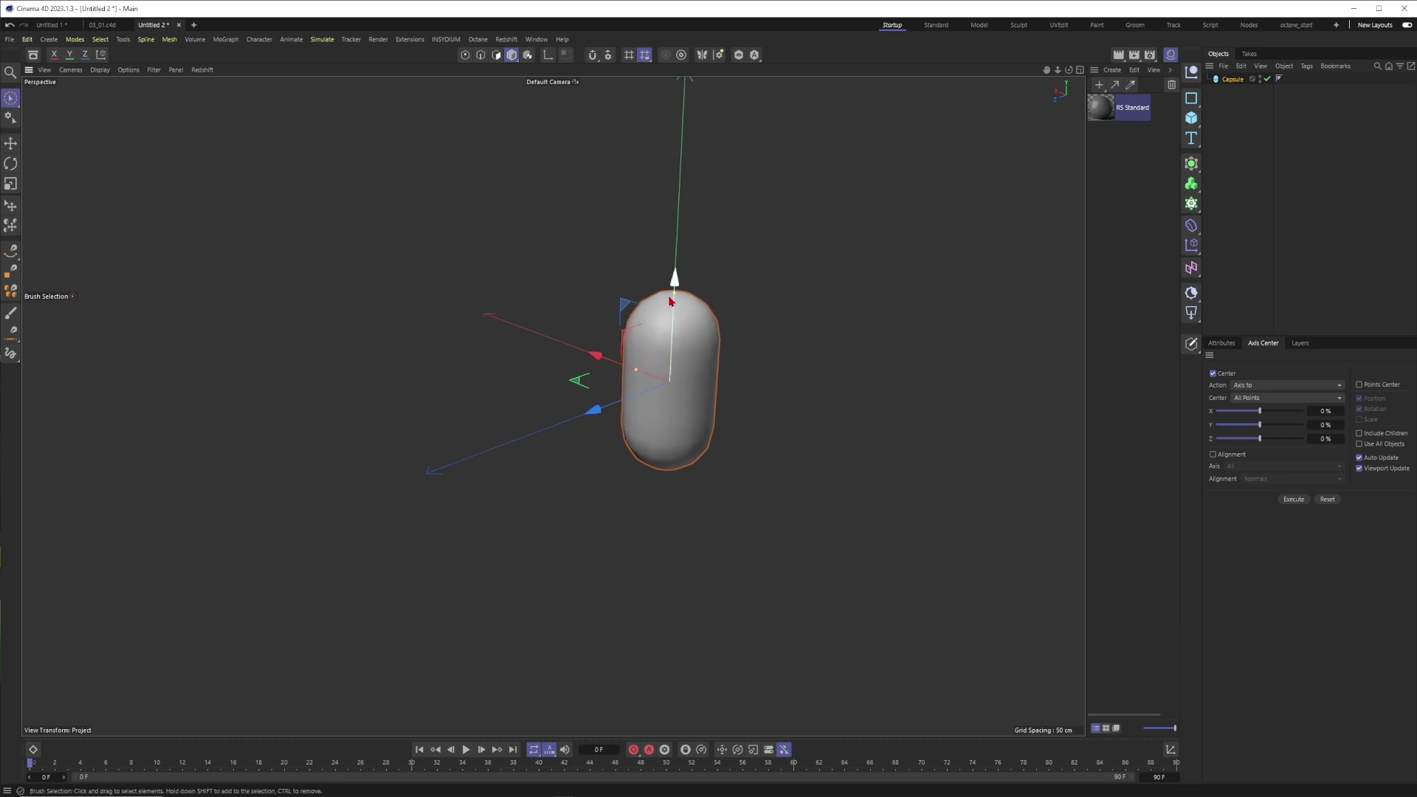
pyautogui.keyDown('alt'); pyautogui.moveTo(679, 346); pyautogui.dragTo(719, 364, button='middle'); pyautogui.keyUp('alt')
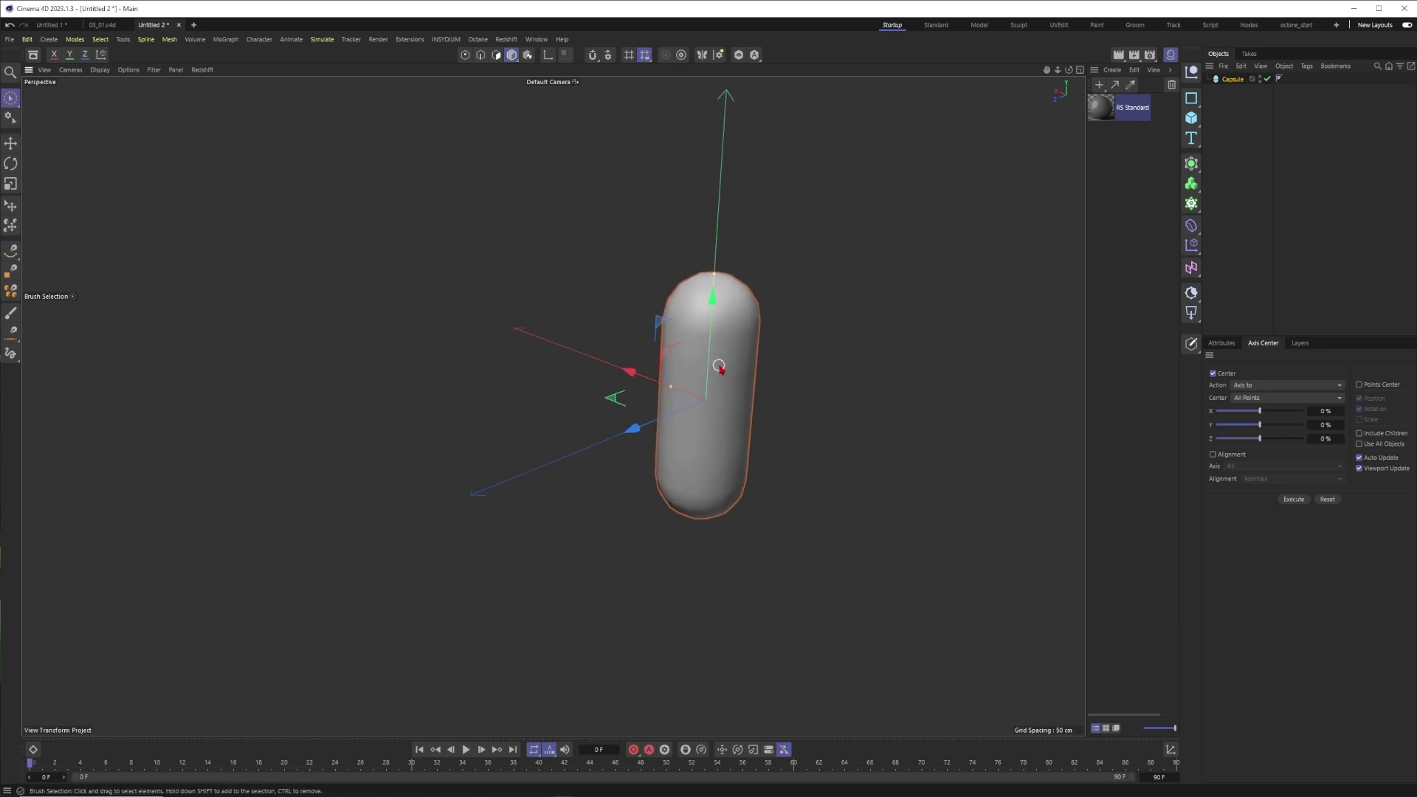
# Display mesh lines in the viewport and set the capsule to 40 height, 20 cap and 100 rotation segments.
pyautogui.press('n')
pyautogui.press('b')
pyautogui.click(1245, 111)
pyautogui.click(1232, 79)
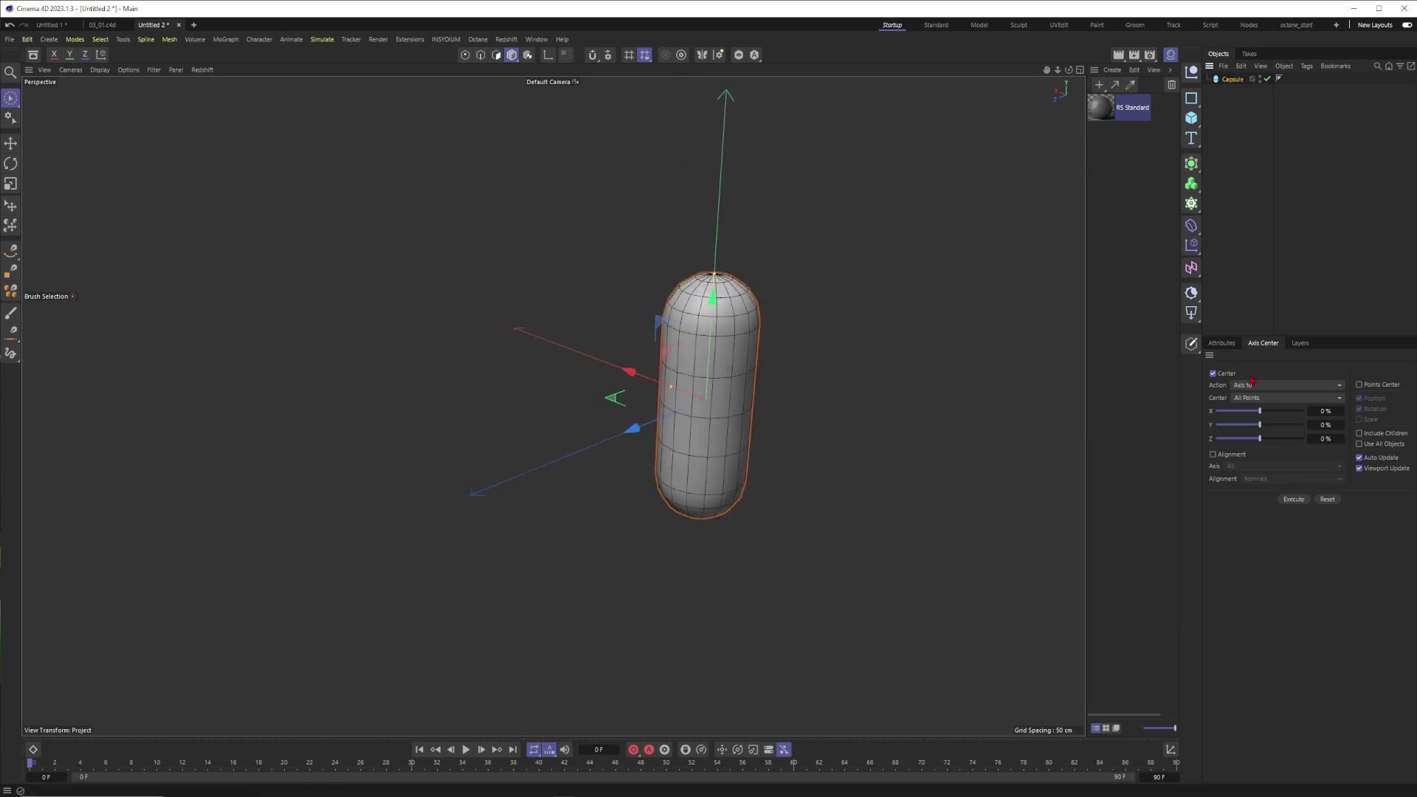
pyautogui.click(1221, 343)
pyautogui.moveTo(1330, 459); pyautogui.dragTo(1411, 458)
pyautogui.moveTo(1333, 446); pyautogui.dragTo(1411, 446)
pyautogui.moveTo(1326, 434); pyautogui.dragTo(1411, 434)
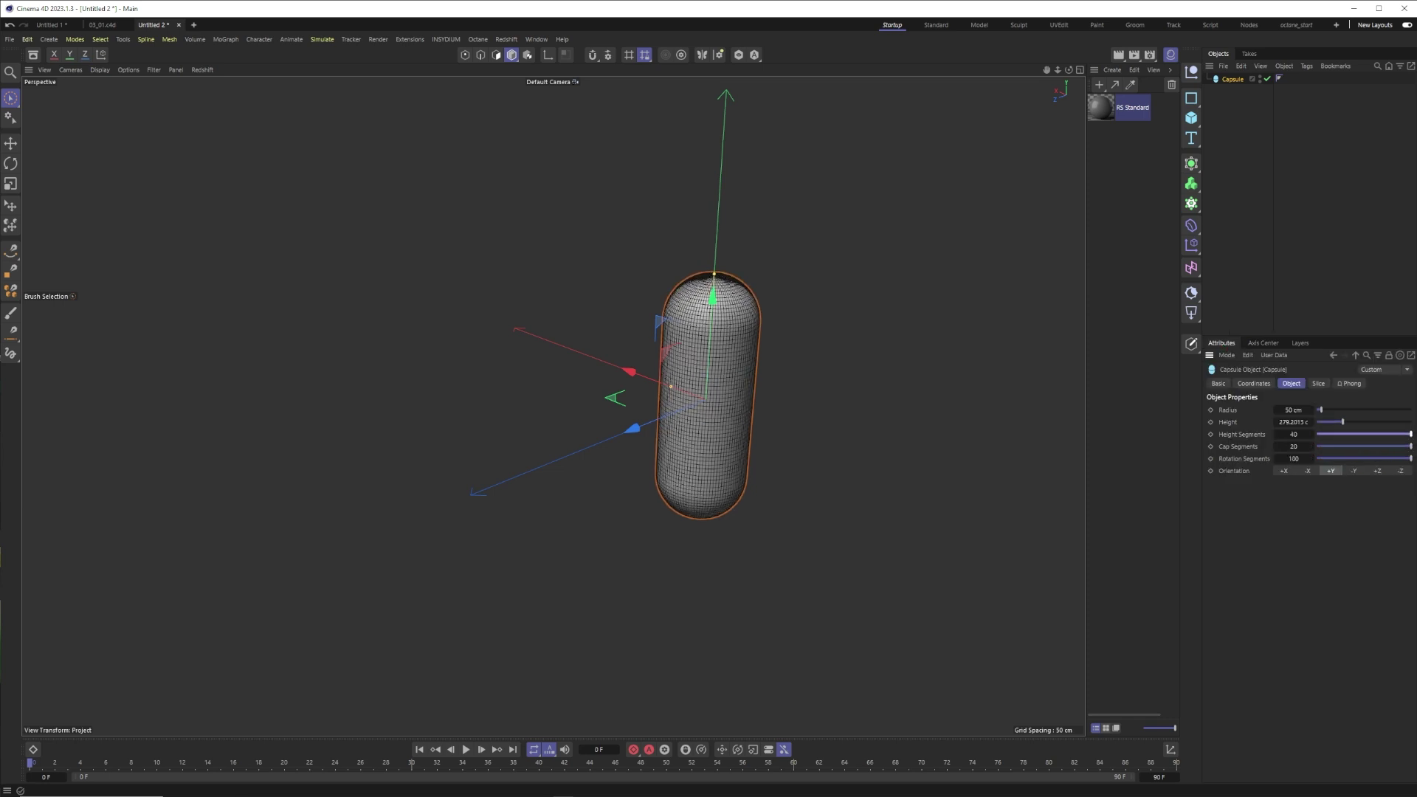
# Duplicate the capsule and set the copy's bank rotation to 90° so the two form a cross.
pyautogui.keyDown('ctrl'); pyautogui.moveTo(1232, 79); pyautogui.dragTo(1236, 91); pyautogui.keyUp('ctrl')
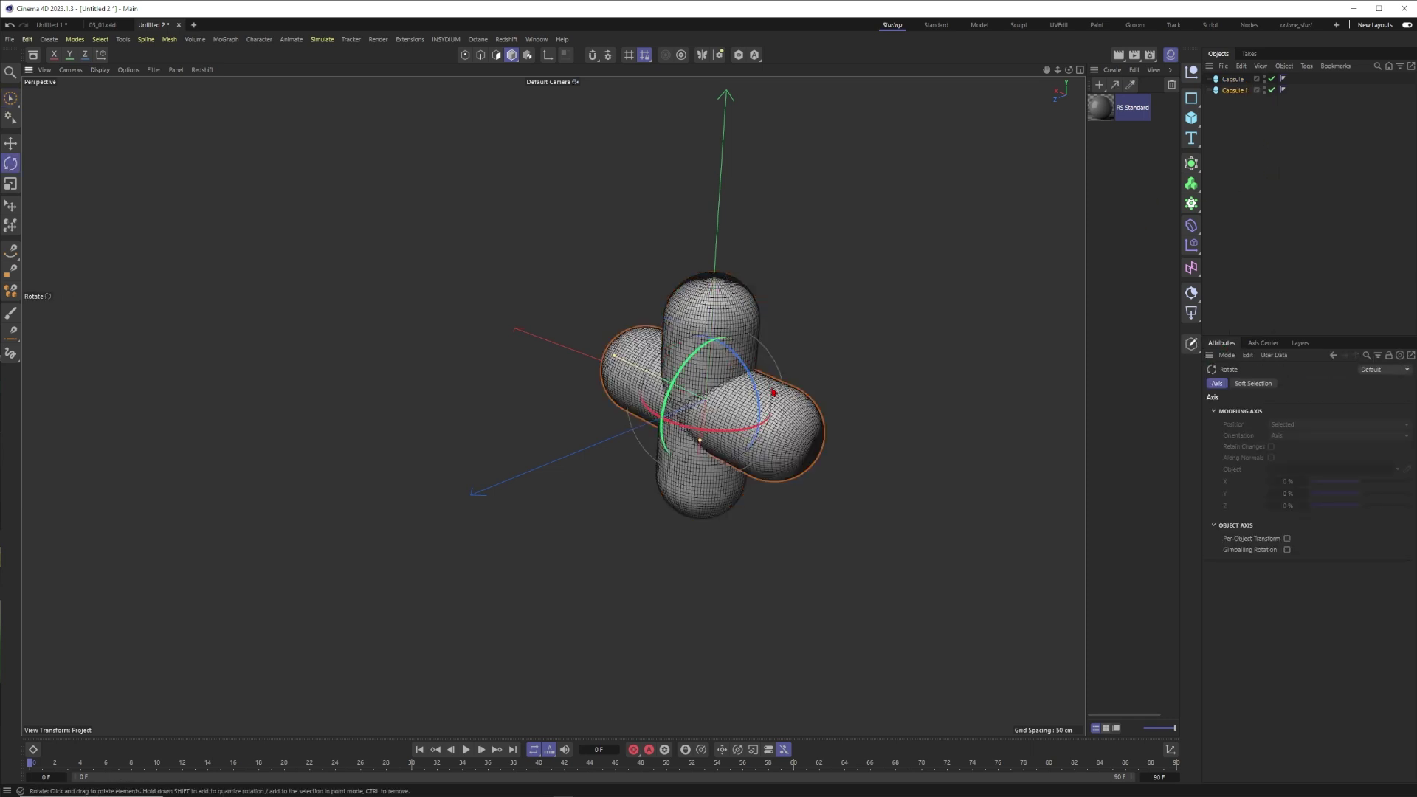
pyautogui.press('space')
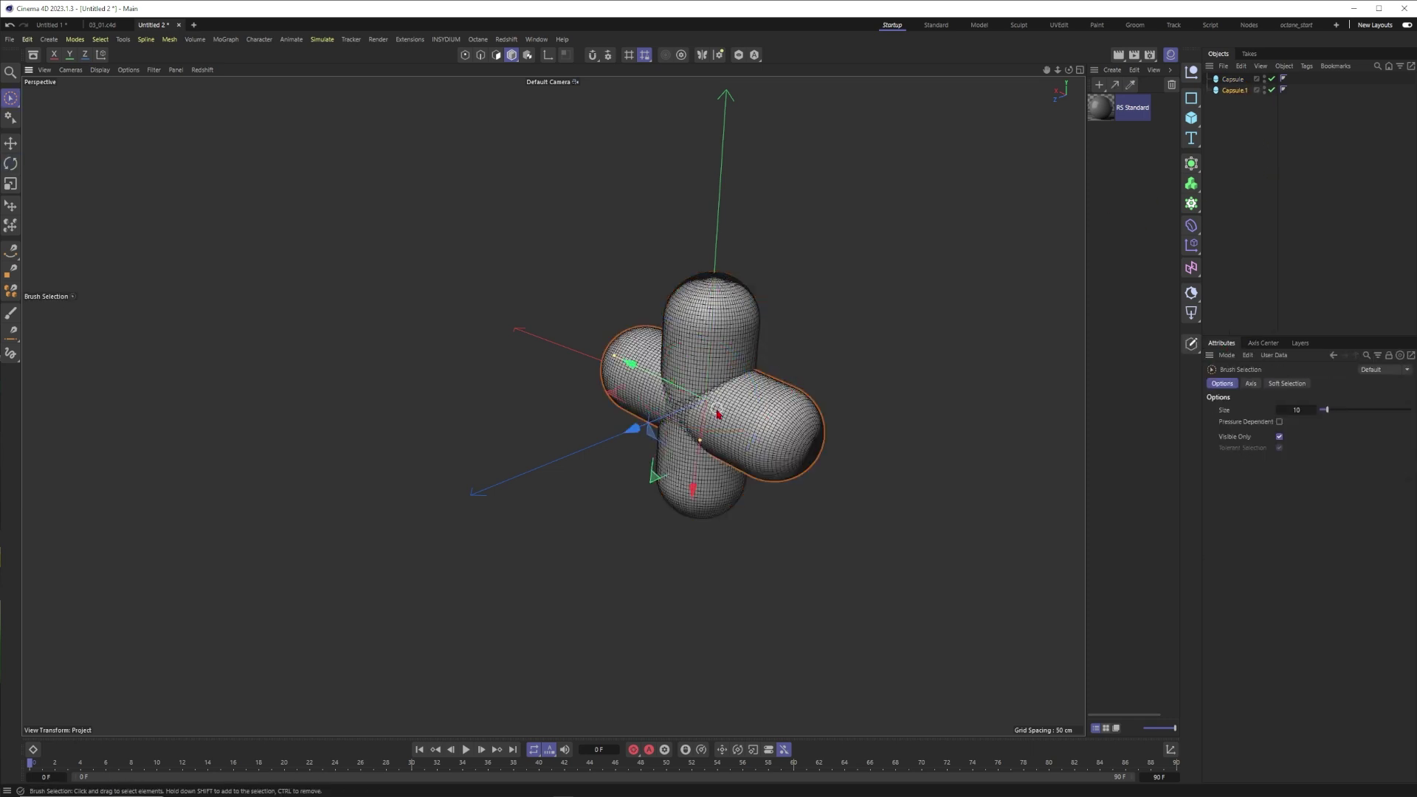
pyautogui.keyDown('alt'); pyautogui.moveTo(718, 415); pyautogui.dragTo(594, 380); pyautogui.keyUp('alt')
pyautogui.keyDown('alt'); pyautogui.moveTo(509, 391); pyautogui.dragTo(555, 384, button='middle'); pyautogui.keyUp('alt')
pyautogui.click(556, 383)
pyautogui.click(1252, 383)
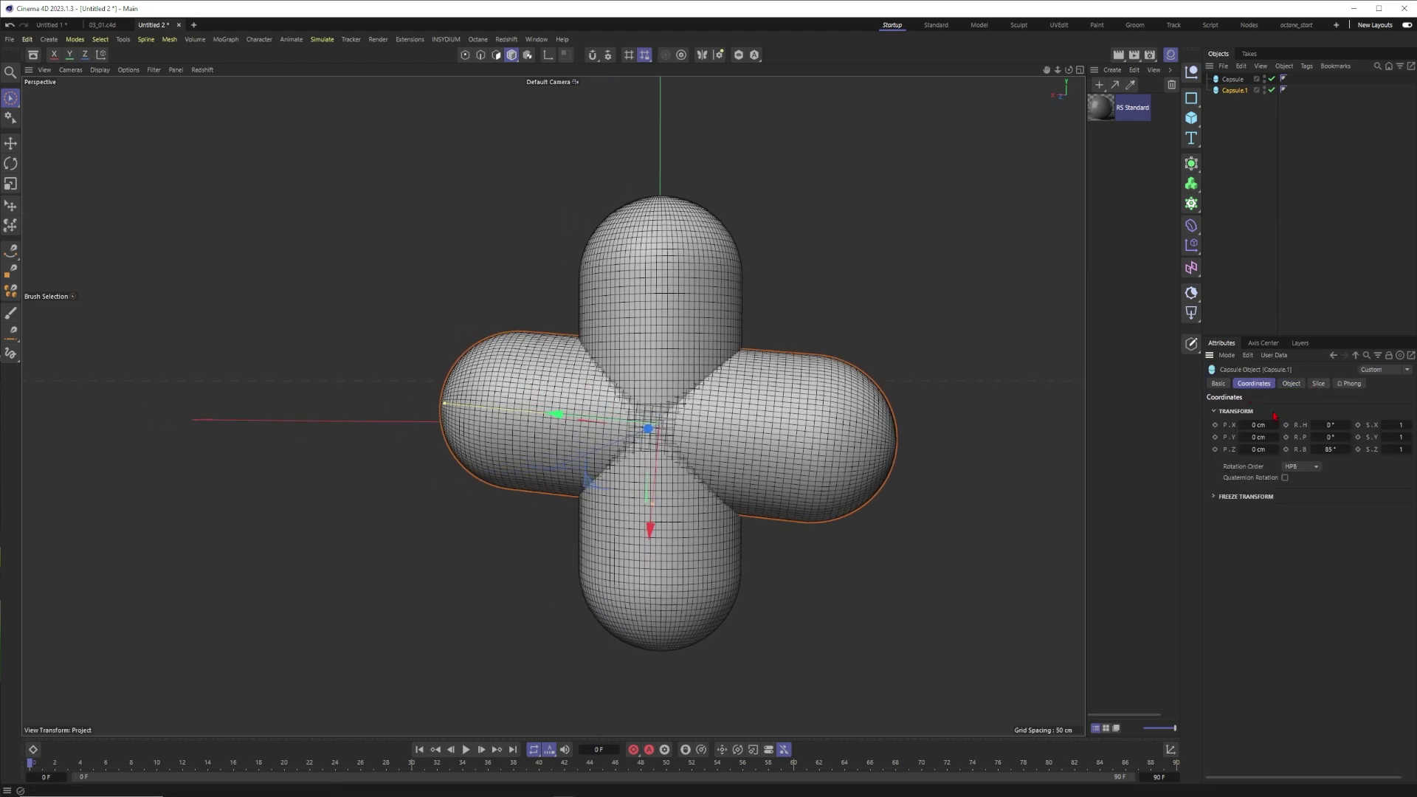
pyautogui.click(1329, 449)
pyautogui.write('90')
pyautogui.press('Return')
pyautogui.click(574, 339)
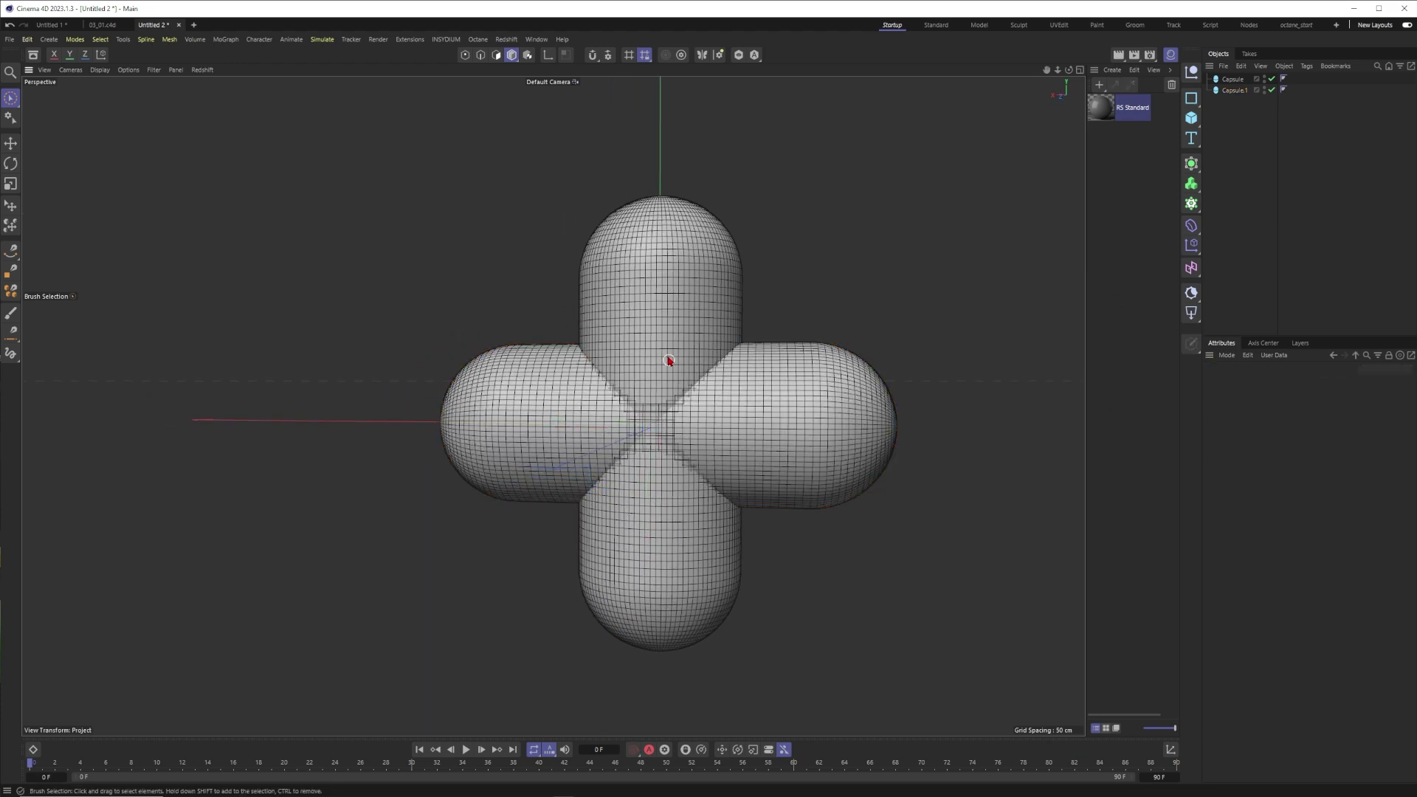
# Raise both capsules to 105 height, 80 cap and 153 rotation segments, and return the viewport to plain shading.
pyautogui.moveTo(667, 359)
pyautogui.keyDown('alt'); pyautogui.mouseDown()
pyautogui.moveTo(768, 383)
pyautogui.moveTo(651, 354)
pyautogui.moveTo(657, 373)
pyautogui.mouseUp(); pyautogui.keyUp('alt')
pyautogui.press('n')
pyautogui.press('a')
pyautogui.hotkey('ctrl', 'a')
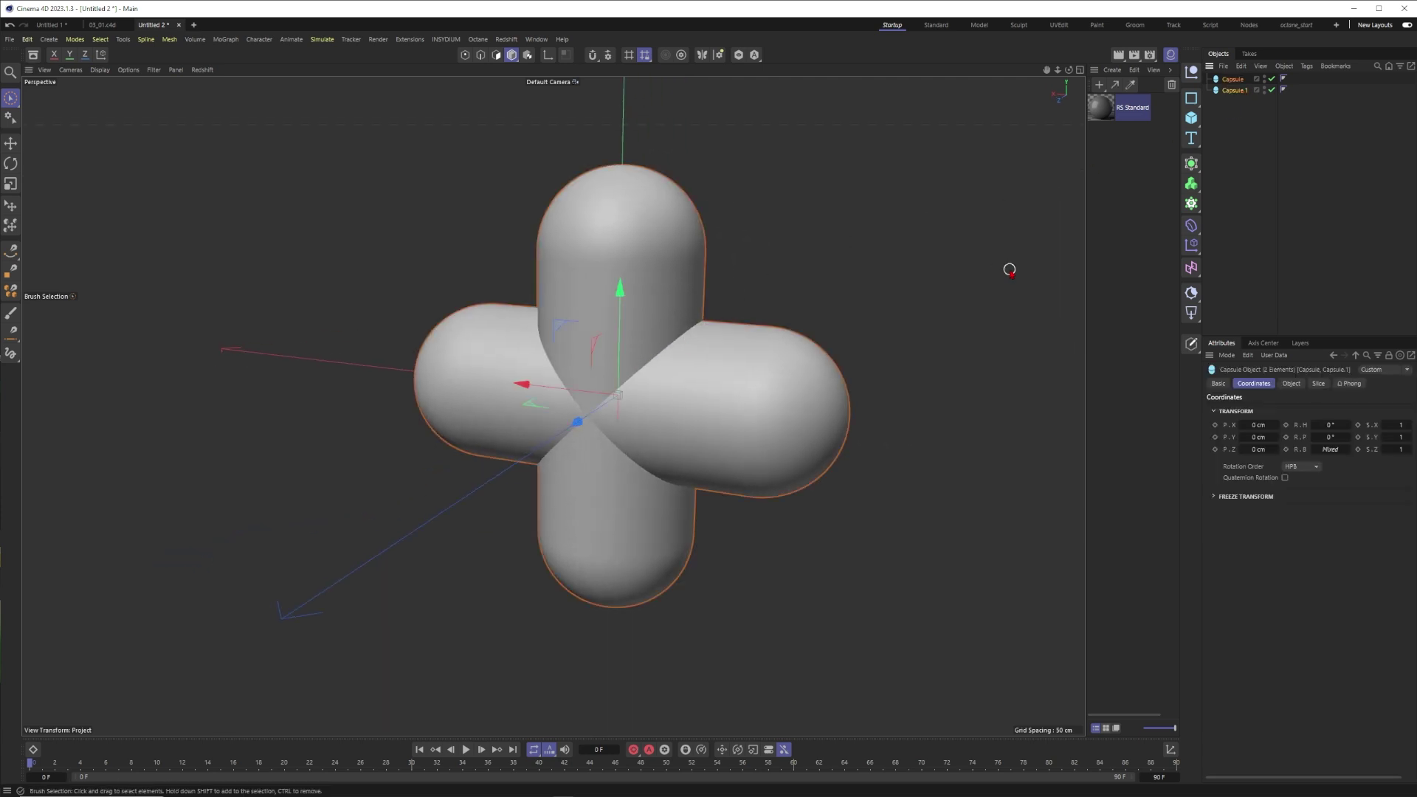
pyautogui.press('n')
pyautogui.press('b')
pyautogui.click(1293, 385)
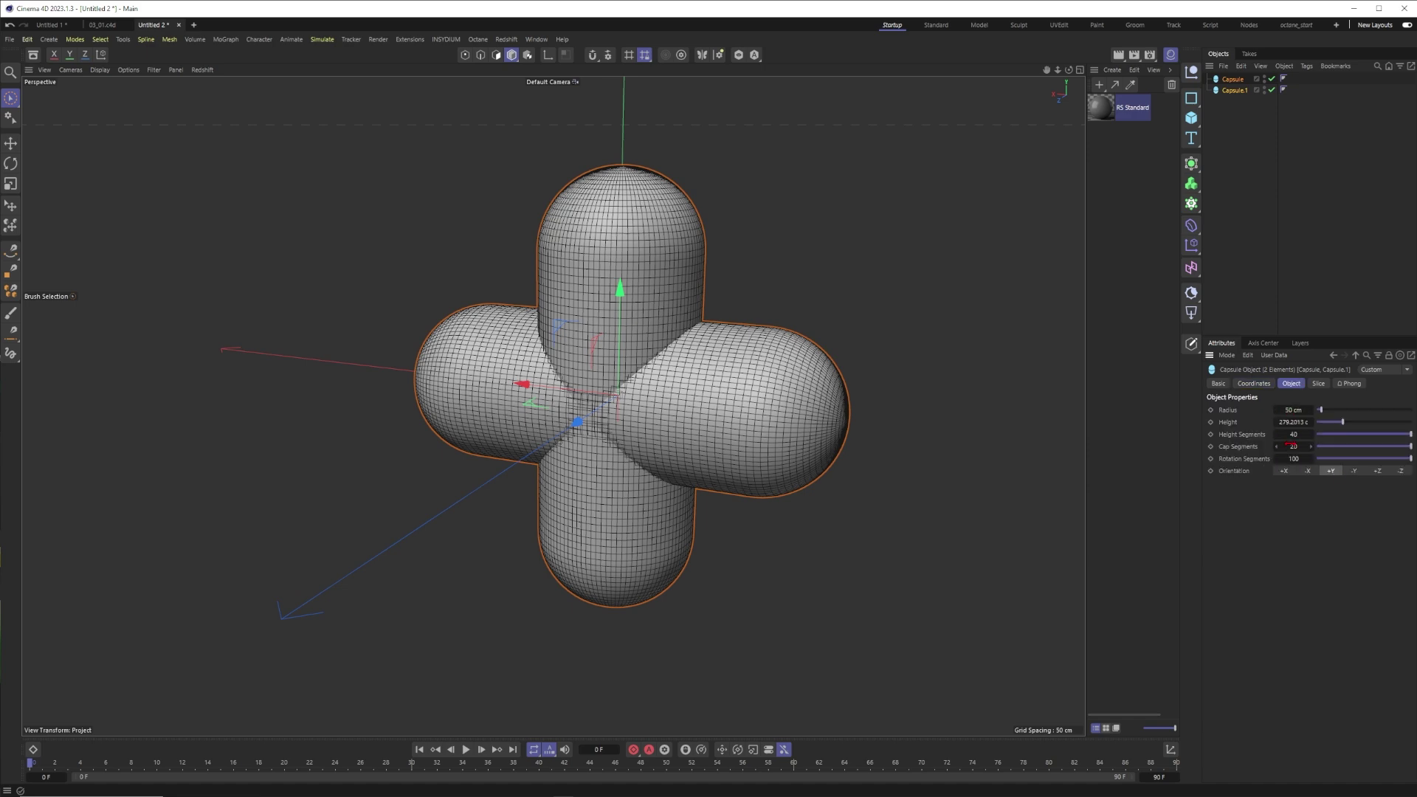
pyautogui.moveTo(1294, 434); pyautogui.dragTo(1319, 457)
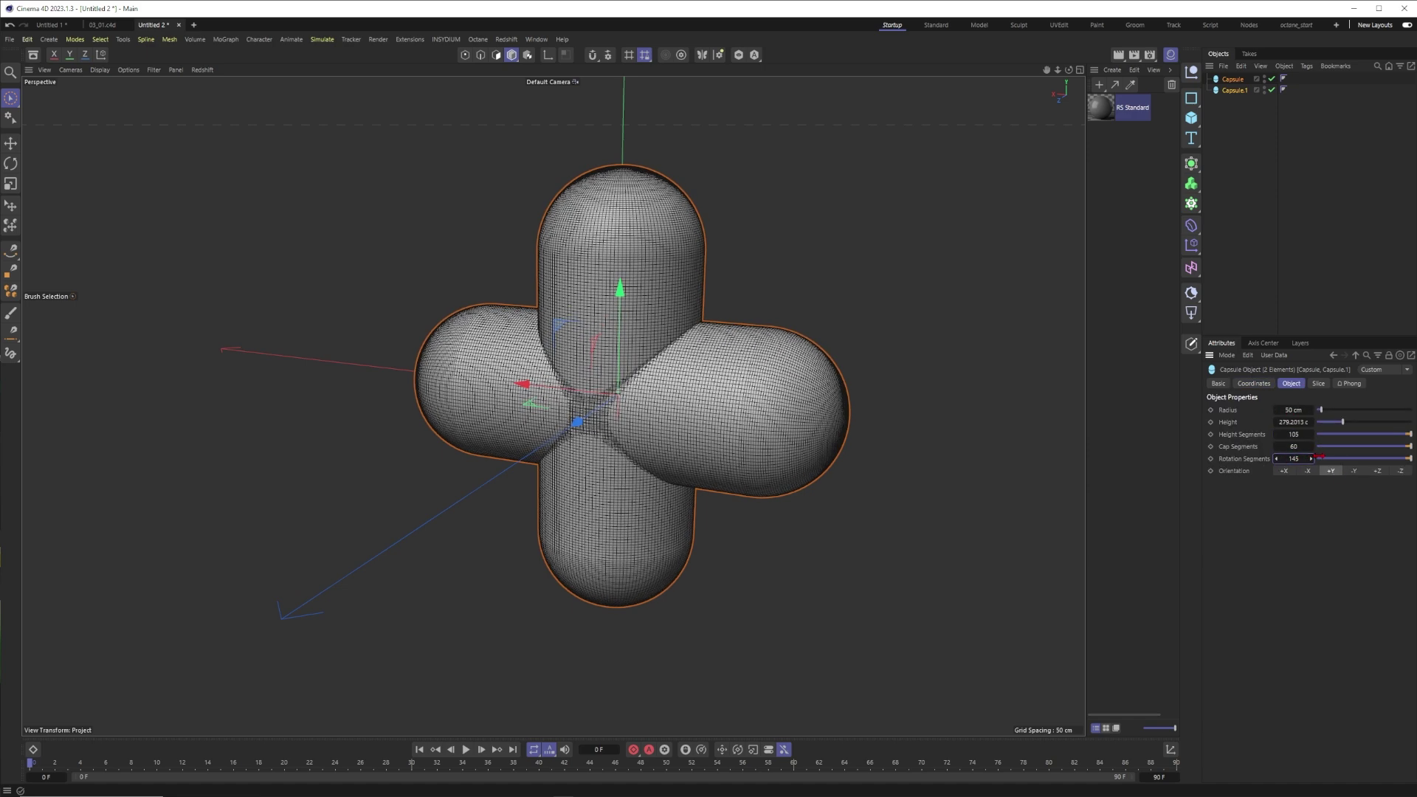
pyautogui.click(1299, 218)
pyautogui.press('n')
pyautogui.press('a')
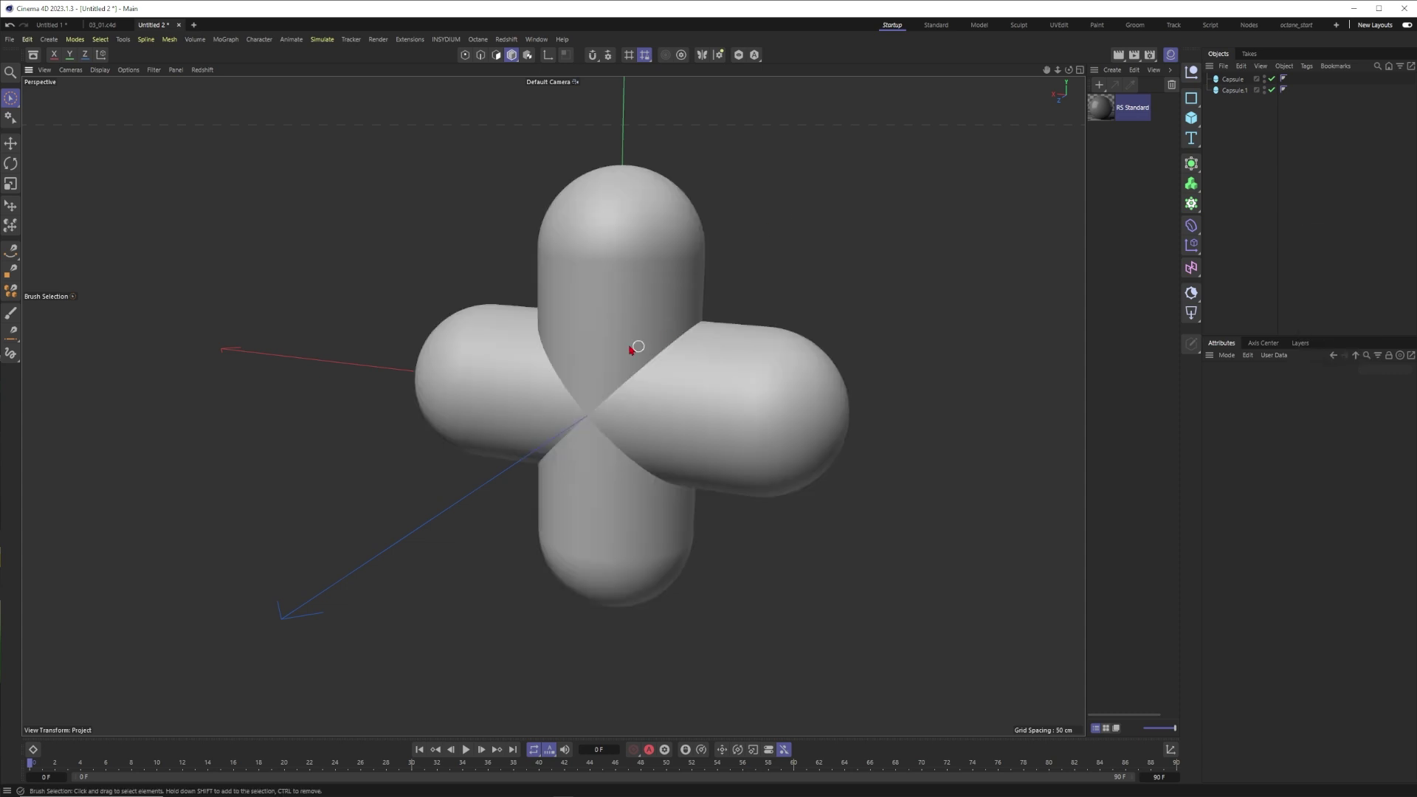
# Add a Volume Builder containing both capsules and nest it inside a Volume Mesher.
pyautogui.keyDown('alt'); pyautogui.moveTo(631, 345); pyautogui.dragTo(683, 375, button='middle'); pyautogui.keyUp('alt')
pyautogui.click(1201, 158)
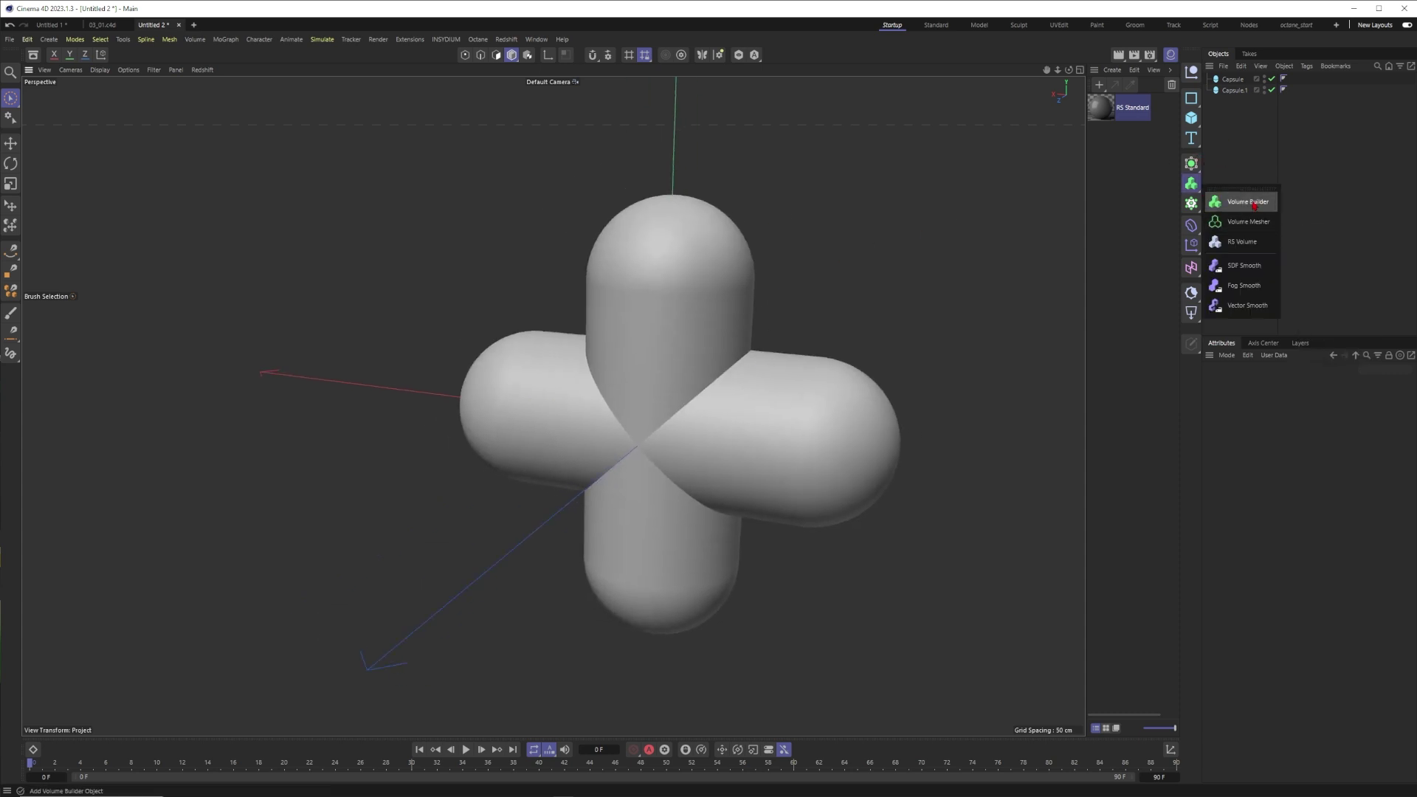
pyautogui.click(1240, 195)
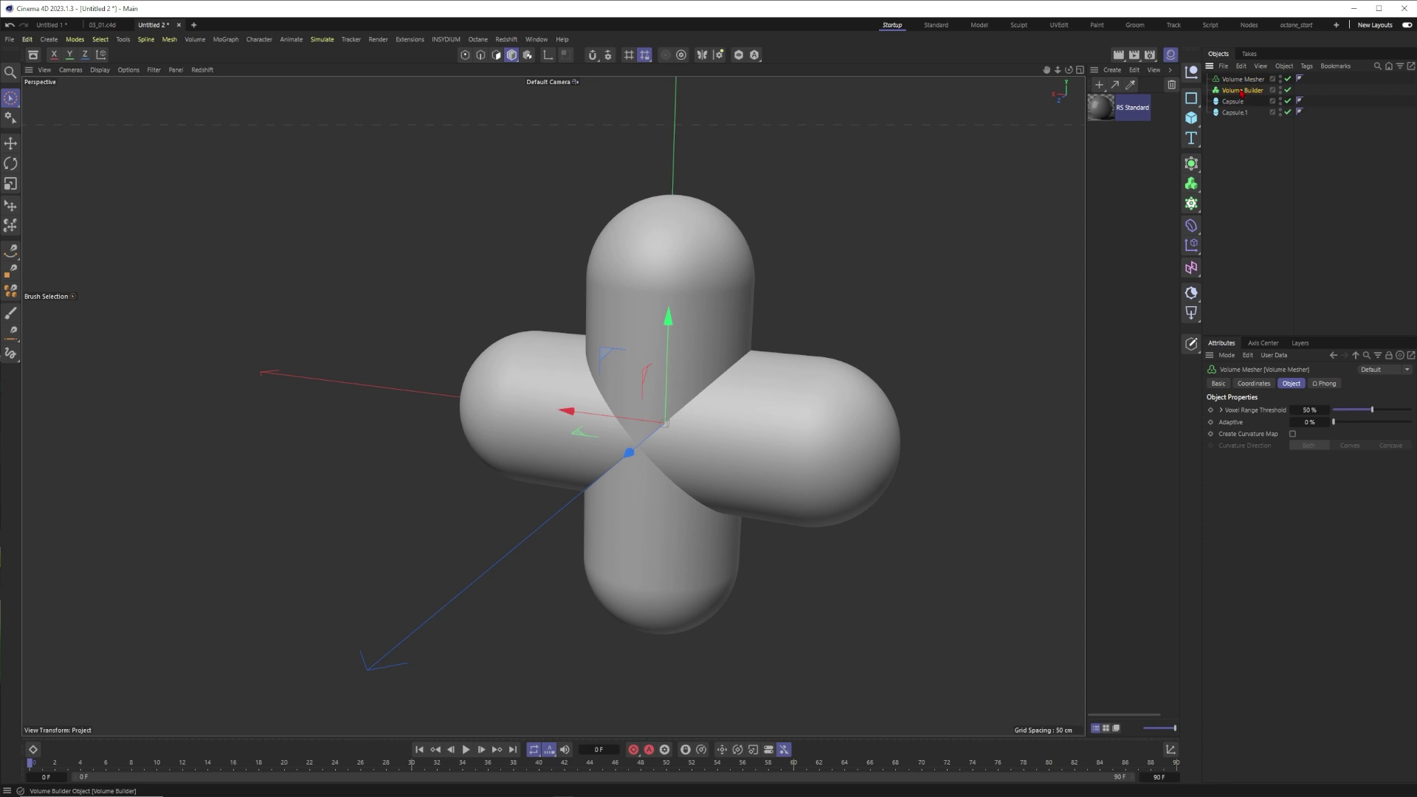
pyautogui.moveTo(1246, 90); pyautogui.dragTo(1254, 80)
pyautogui.moveTo(1221, 147); pyautogui.dragTo(1249, 90)
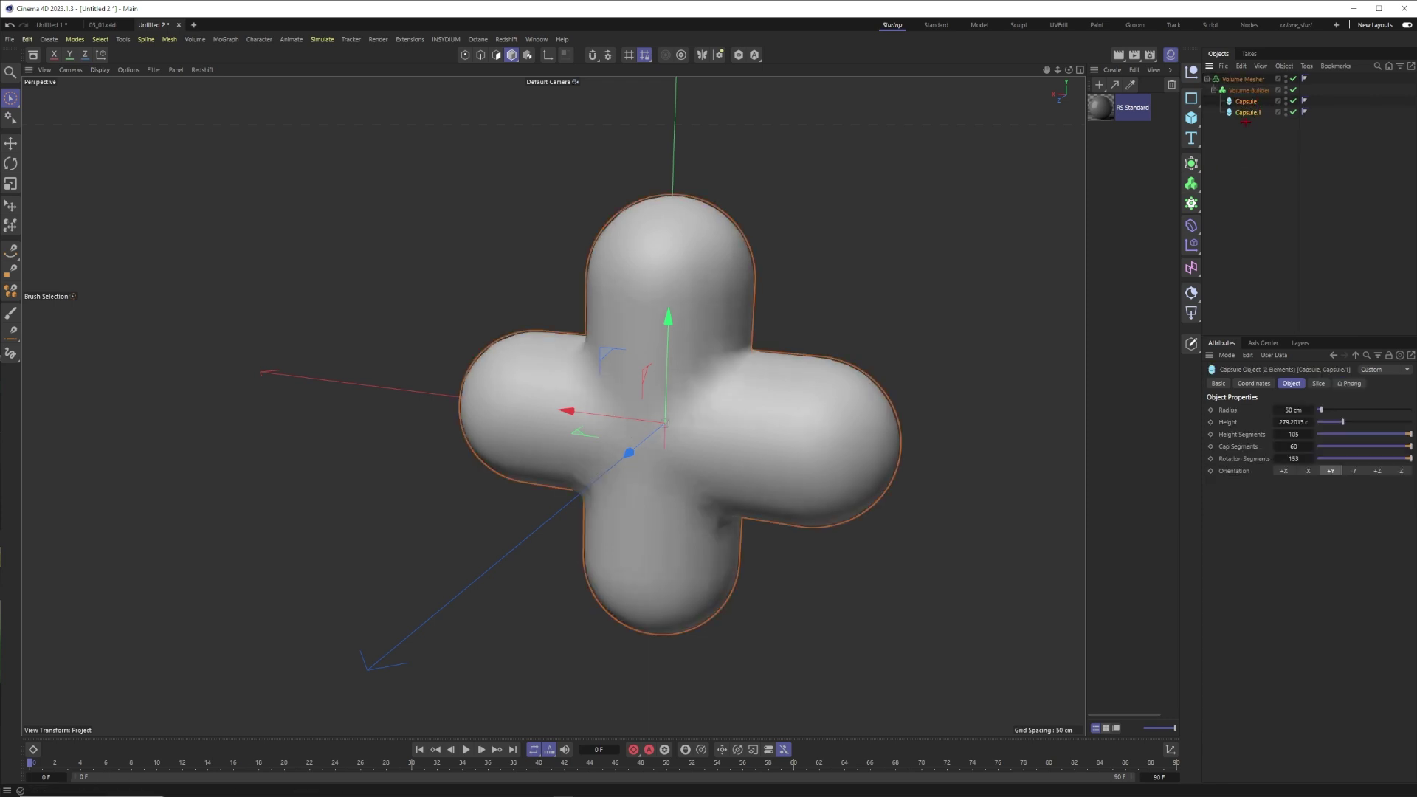
# Add a cube and reshape it into a thin, wide slab cutting into the front of the crossed capsules.
pyautogui.keyDown('alt'); pyautogui.moveTo(709, 414); pyautogui.dragTo(762, 295); pyautogui.keyUp('alt')
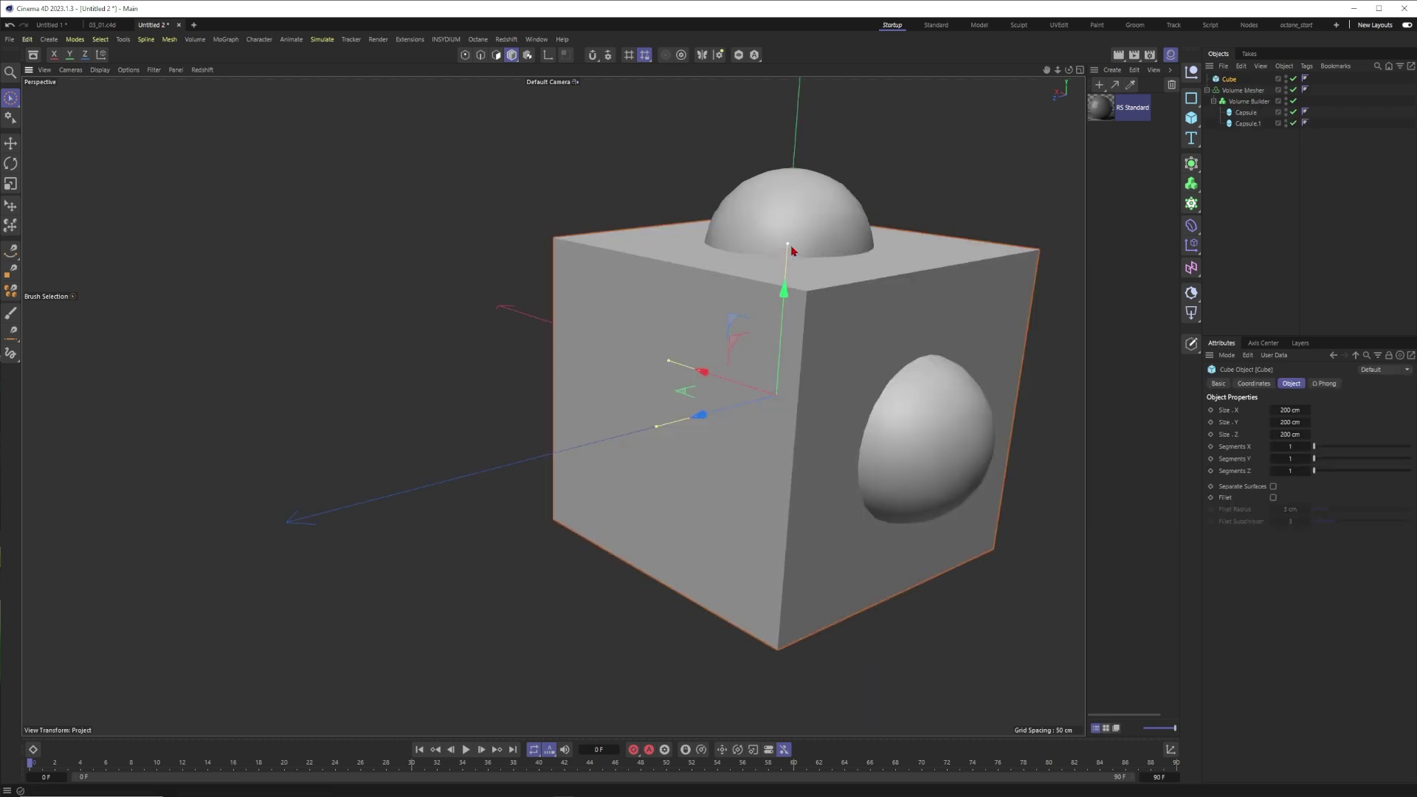
pyautogui.moveTo(760, 278); pyautogui.dragTo(744, 373)
pyautogui.moveTo(686, 424); pyautogui.dragTo(339, 291)
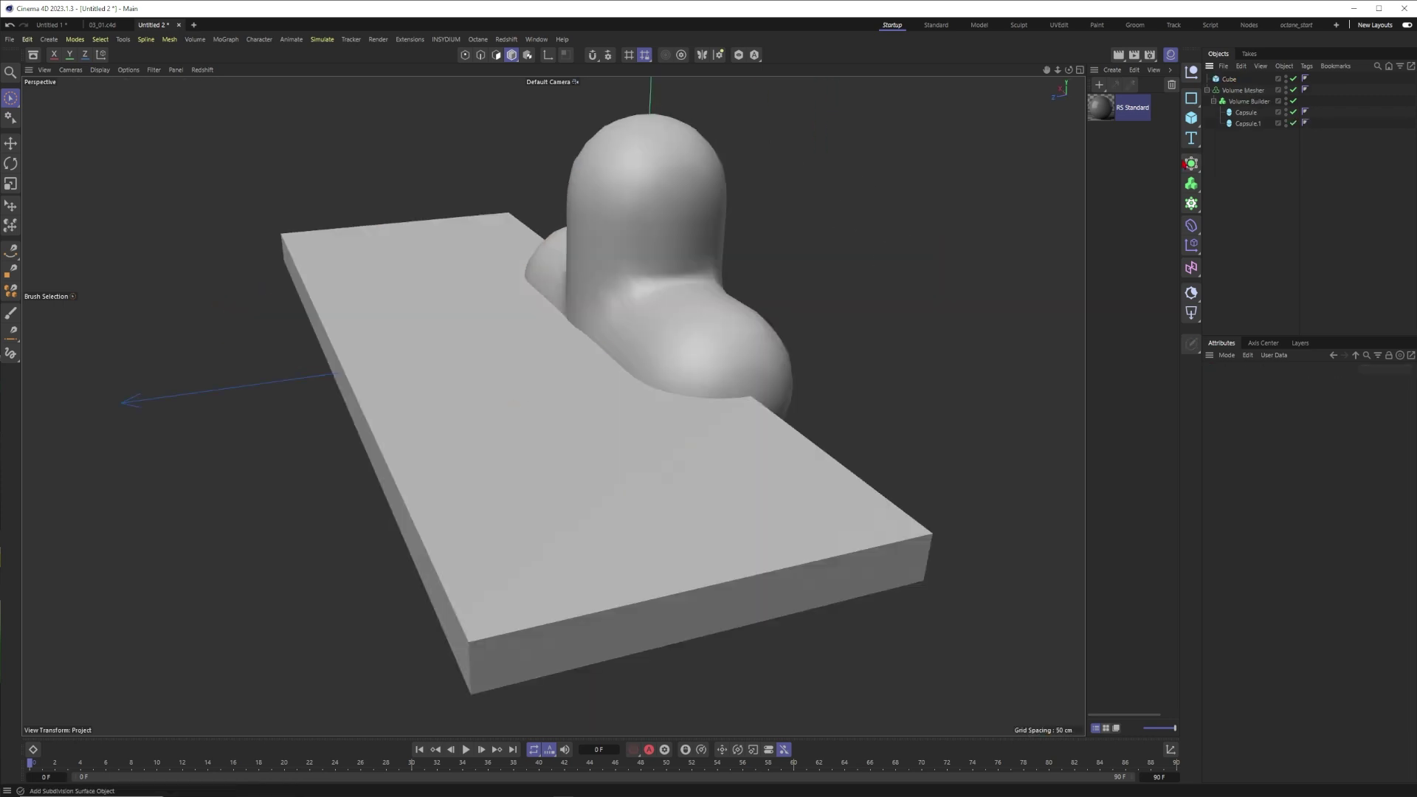
# Place the cube first in the Volume Builder and set its mode to Subtract.
pyautogui.moveTo(1229, 79); pyautogui.dragTo(1248, 102)
pyautogui.click(1249, 91)
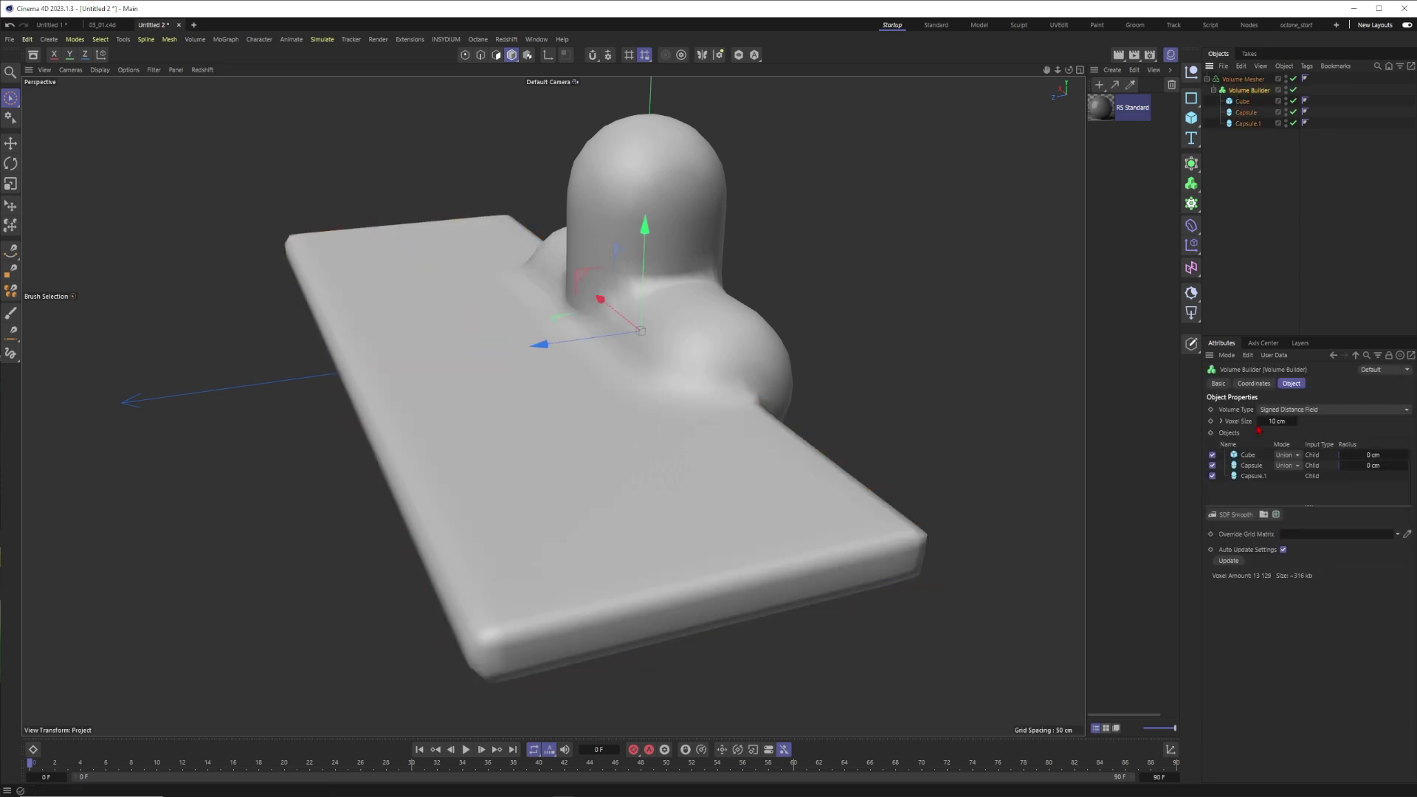
pyautogui.click(1286, 457)
pyautogui.click(1289, 481)
pyautogui.scroll(-3, 665, 358)
pyautogui.keyDown('alt'); pyautogui.moveTo(639, 369); pyautogui.dragTo(761, 348); pyautogui.keyUp('alt')
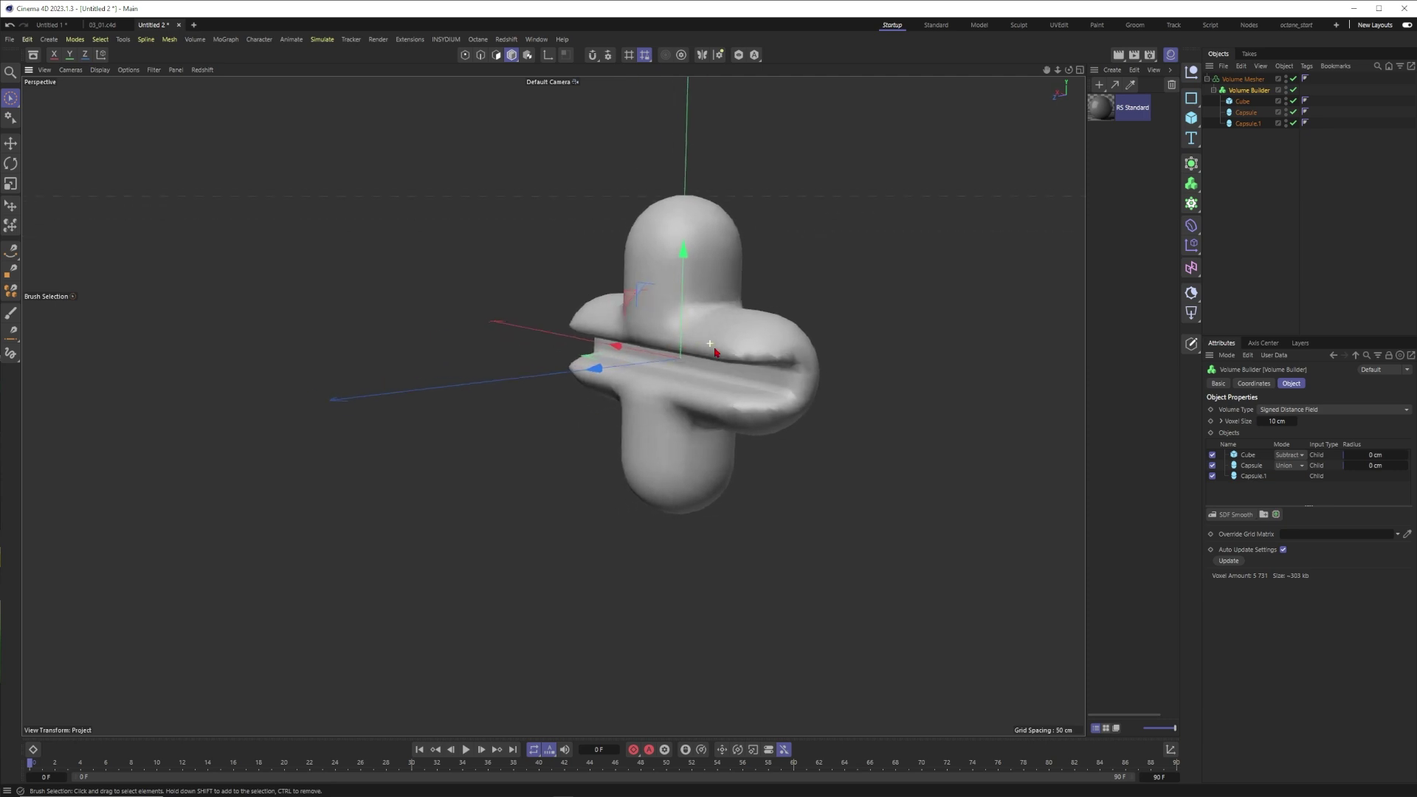
# Rotate the subtracting cube around its vertical axis so the slot runs at an angle through the capsules.
pyautogui.click(1243, 102)
pyautogui.press('r')
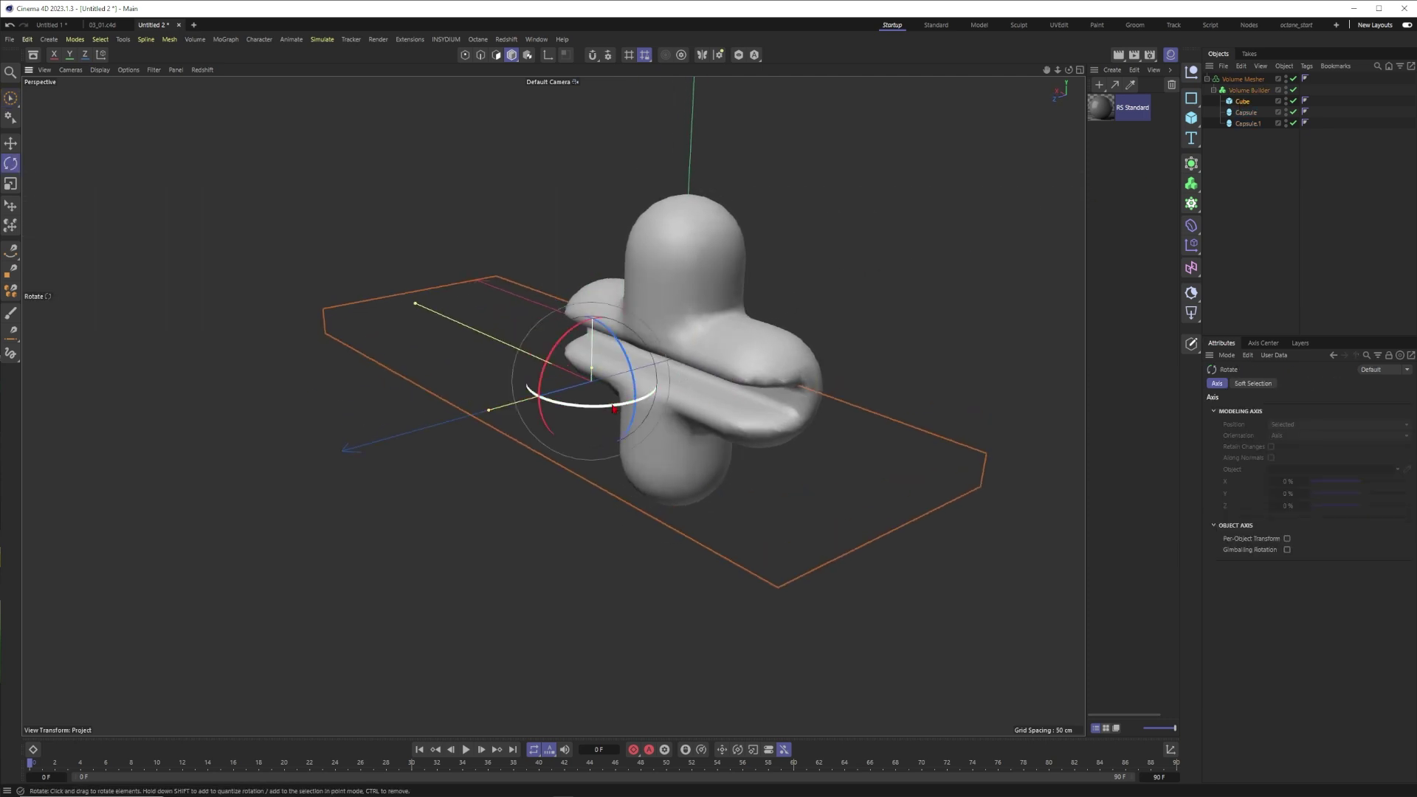
pyautogui.moveTo(613, 411); pyautogui.dragTo(653, 407)
pyautogui.click(1250, 207)
# Add a sphere with a radius of about 46.5 cm and position it at the front of the upper capsule end.
pyautogui.keyDown('alt'); pyautogui.moveTo(603, 344); pyautogui.dragTo(683, 310); pyautogui.keyUp('alt')
pyautogui.click(1192, 118)
pyautogui.click(1286, 179)
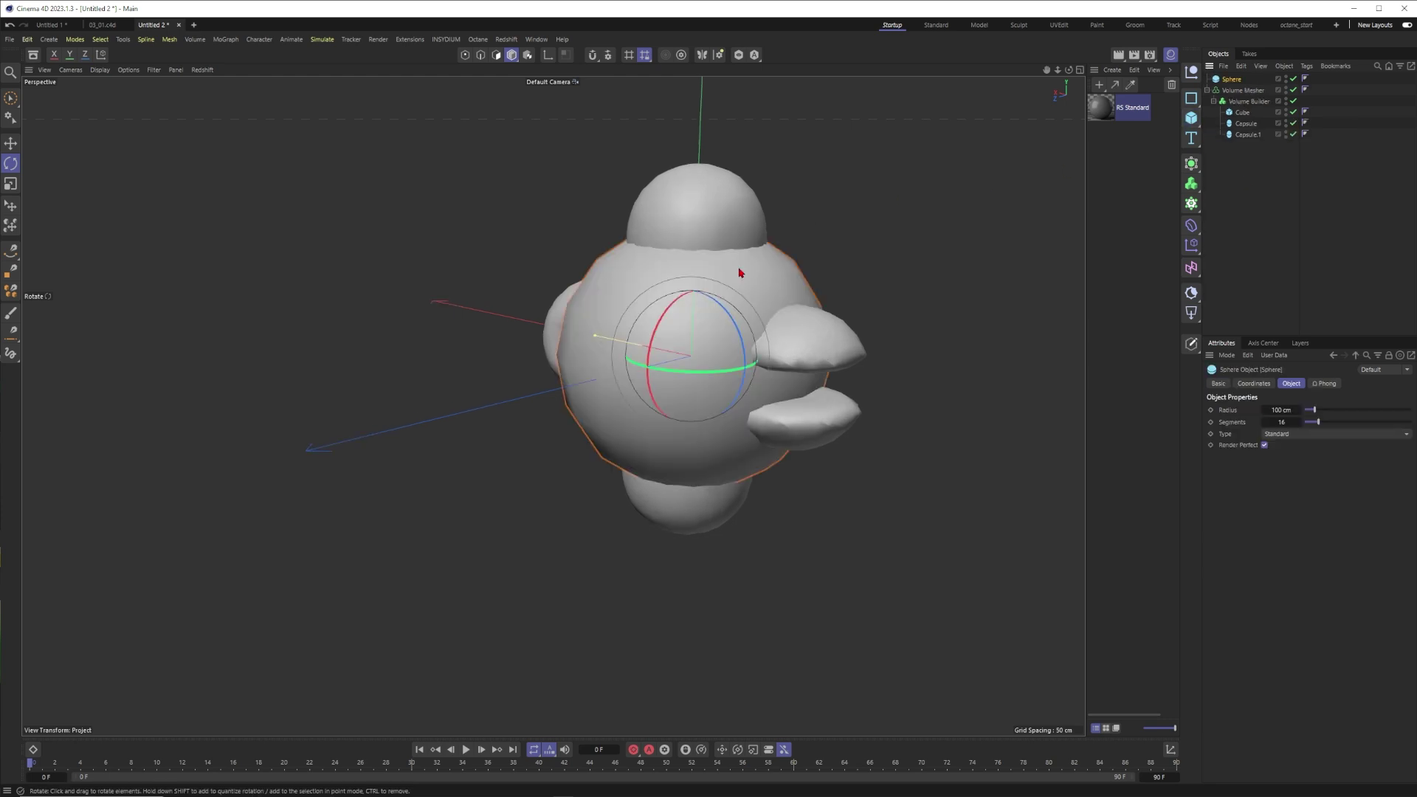
pyautogui.press('space')
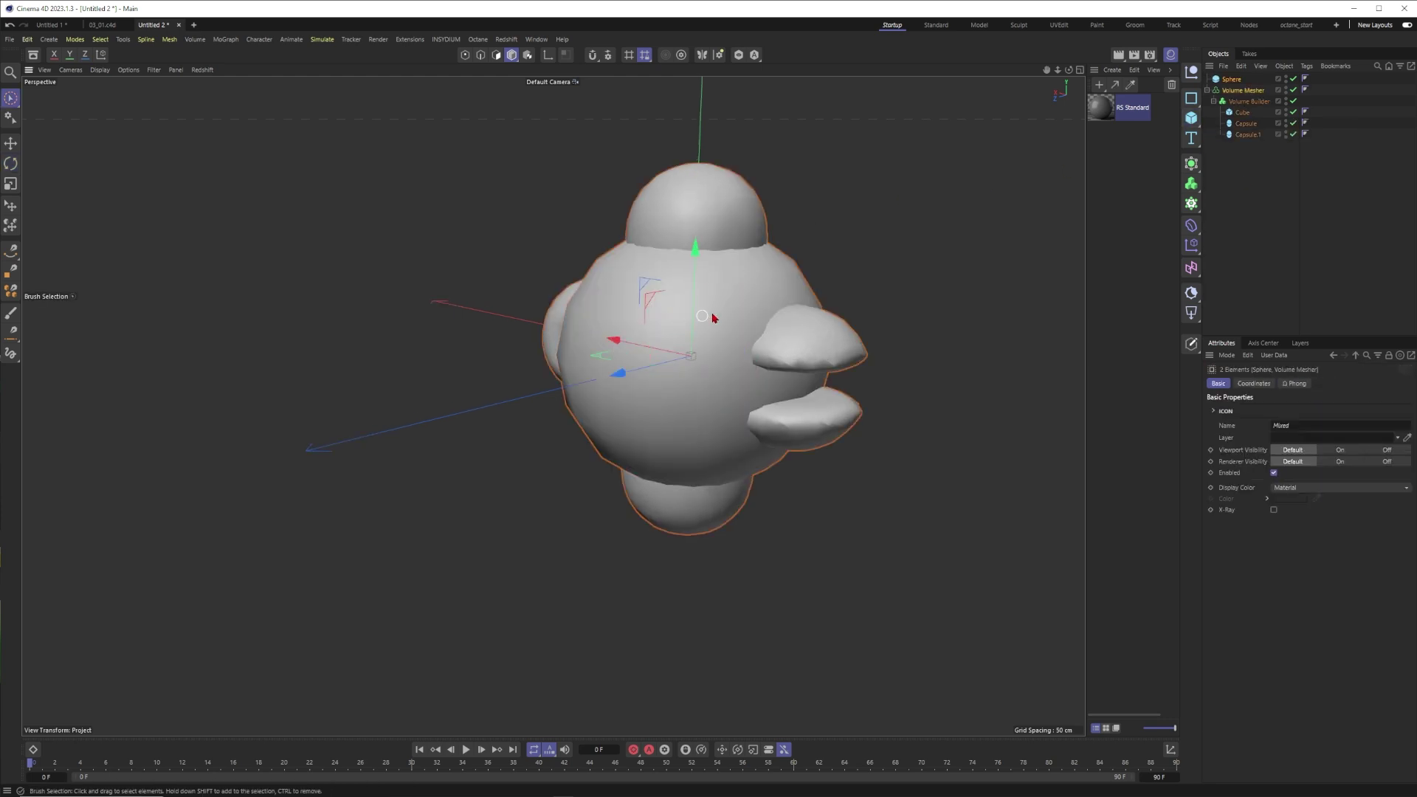
pyautogui.moveTo(715, 313); pyautogui.dragTo(714, 191)
pyautogui.moveTo(597, 236); pyautogui.dragTo(637, 255)
pyautogui.keyDown('alt'); pyautogui.moveTo(636, 255); pyautogui.dragTo(664, 259); pyautogui.keyUp('alt')
pyautogui.keyDown('alt'); pyautogui.moveTo(664, 259); pyautogui.dragTo(731, 255, button='right'); pyautogui.keyUp('alt')
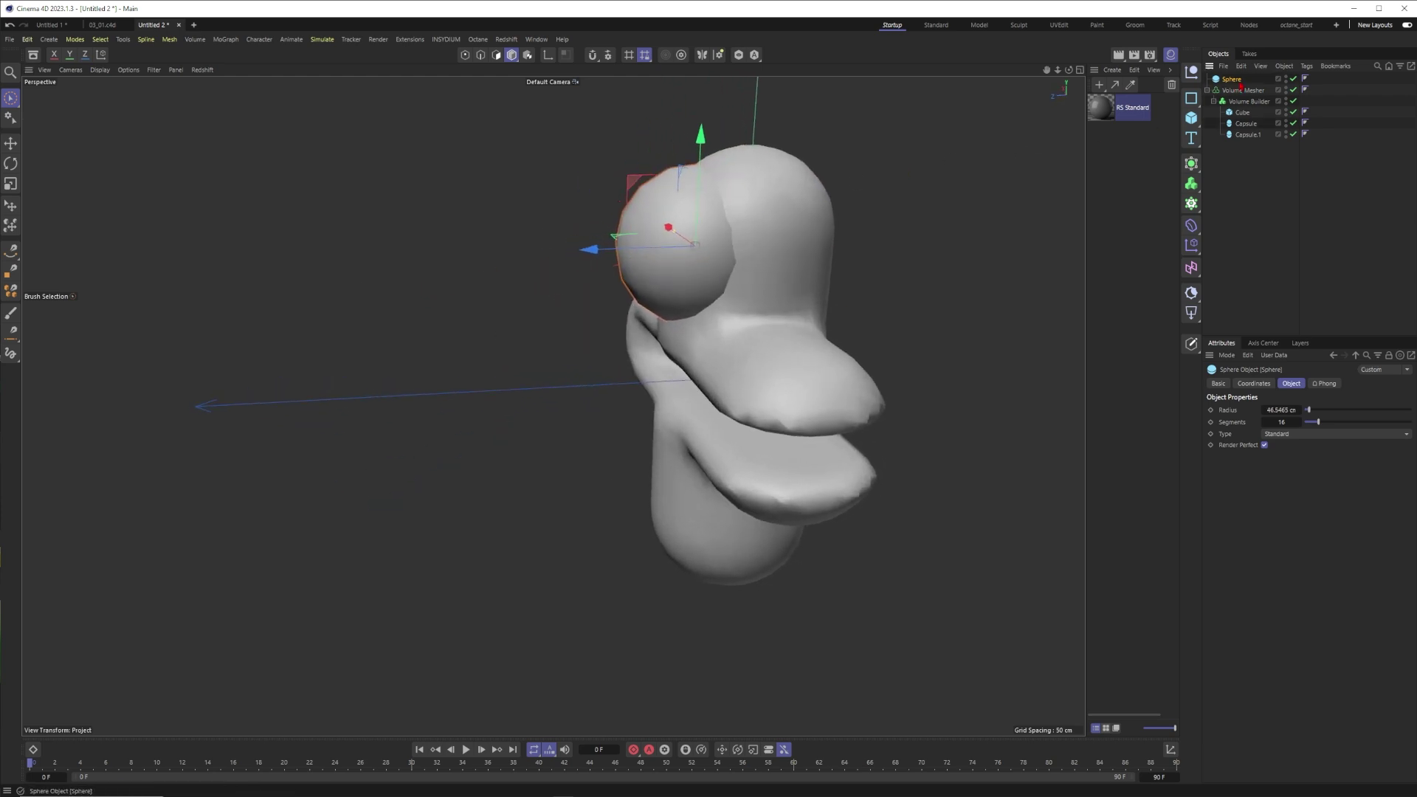
# Place the sphere first in the Volume Builder and set its mode to Subtract to hollow the upper capsule.
pyautogui.moveTo(1252, 111); pyautogui.dragTo(1252, 112)
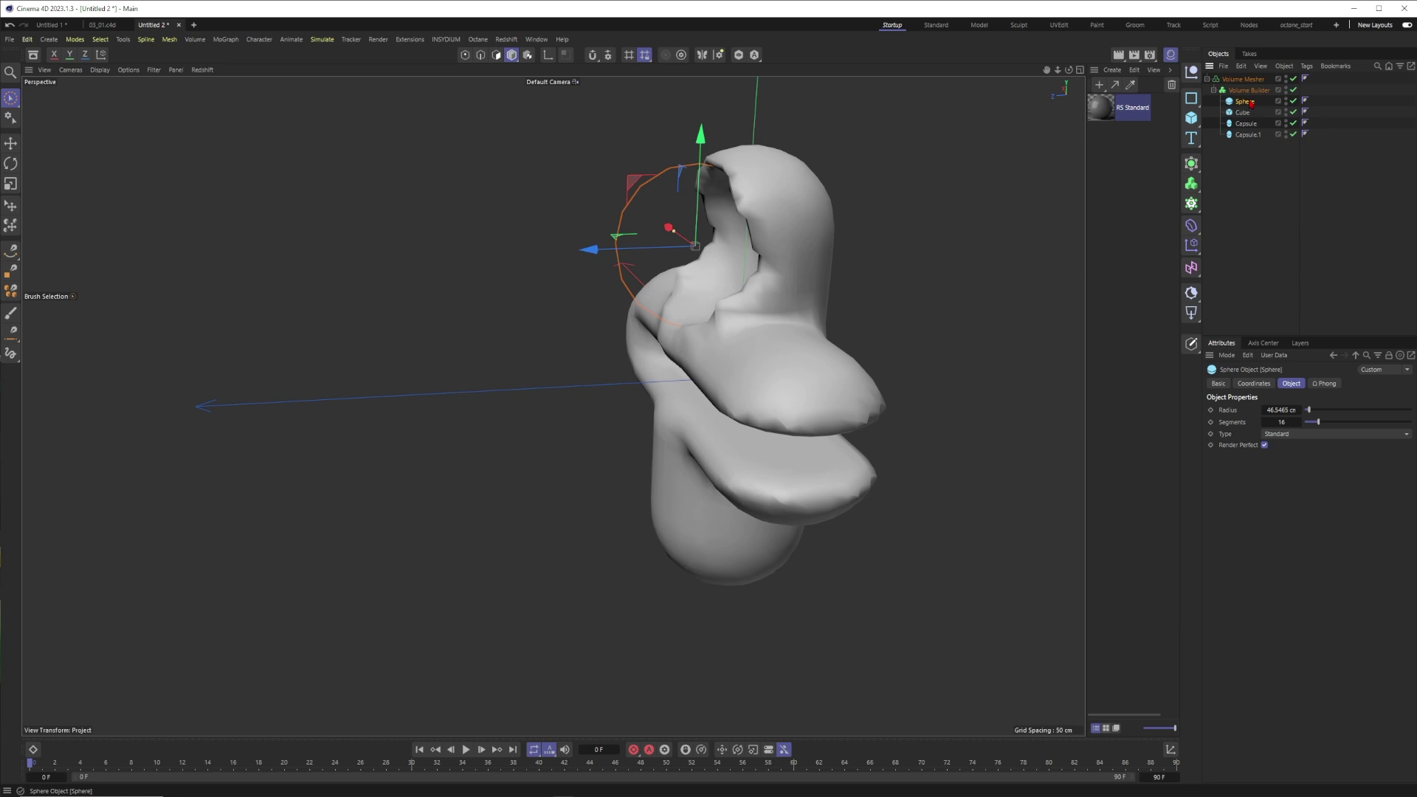
pyautogui.click(1249, 91)
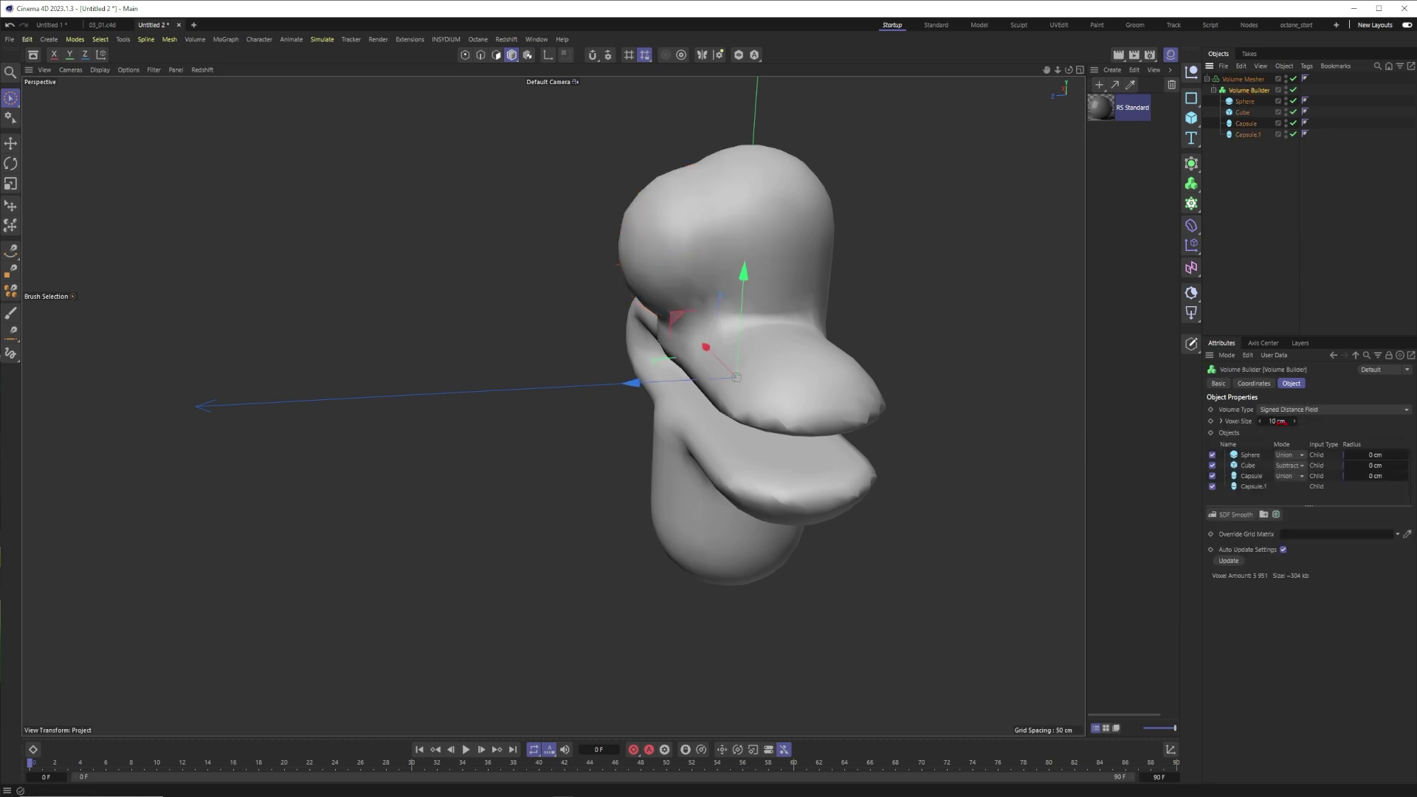
pyautogui.click(1300, 457)
pyautogui.click(1293, 480)
pyautogui.keyDown('alt'); pyautogui.moveTo(797, 316); pyautogui.dragTo(921, 228); pyautogui.keyUp('alt')
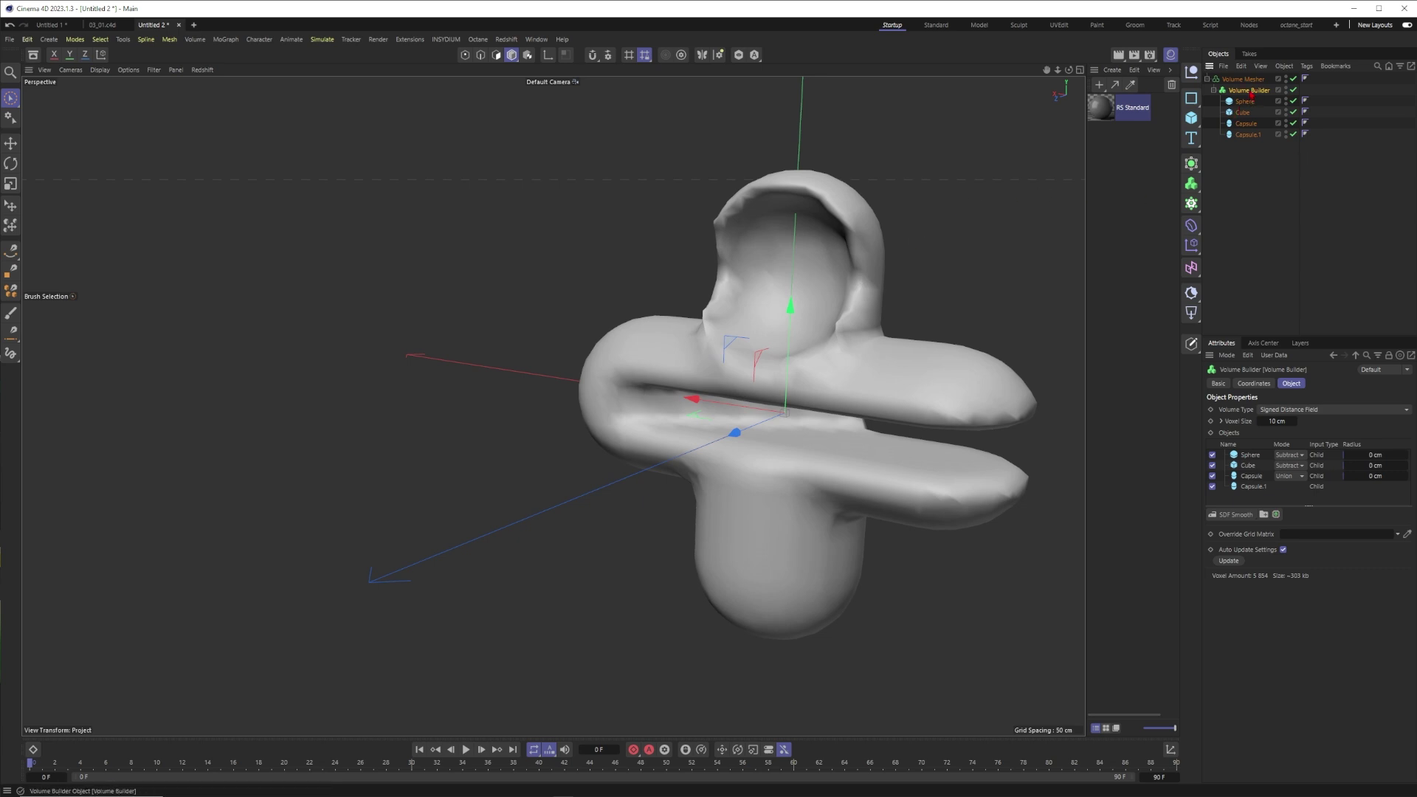
# Set the Volume Builder's voxel size to 3 cm.
pyautogui.write('3')
pyautogui.press('Return')
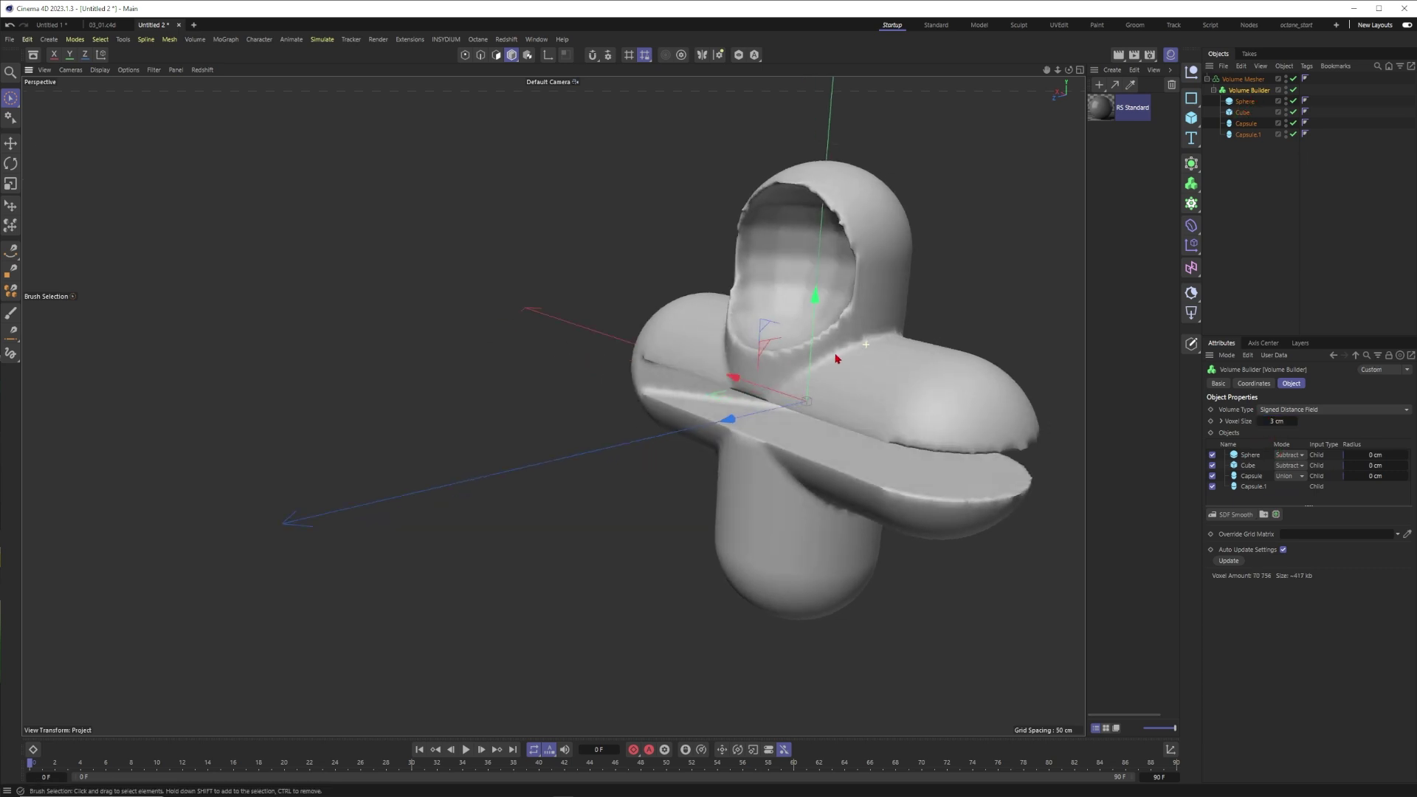
pyautogui.press('Return')
pyautogui.keyDown('alt'); pyautogui.moveTo(778, 317); pyautogui.dragTo(794, 260); pyautogui.keyUp('alt')
# Set the subtracting sphere's segments to 100.
pyautogui.click(1246, 102)
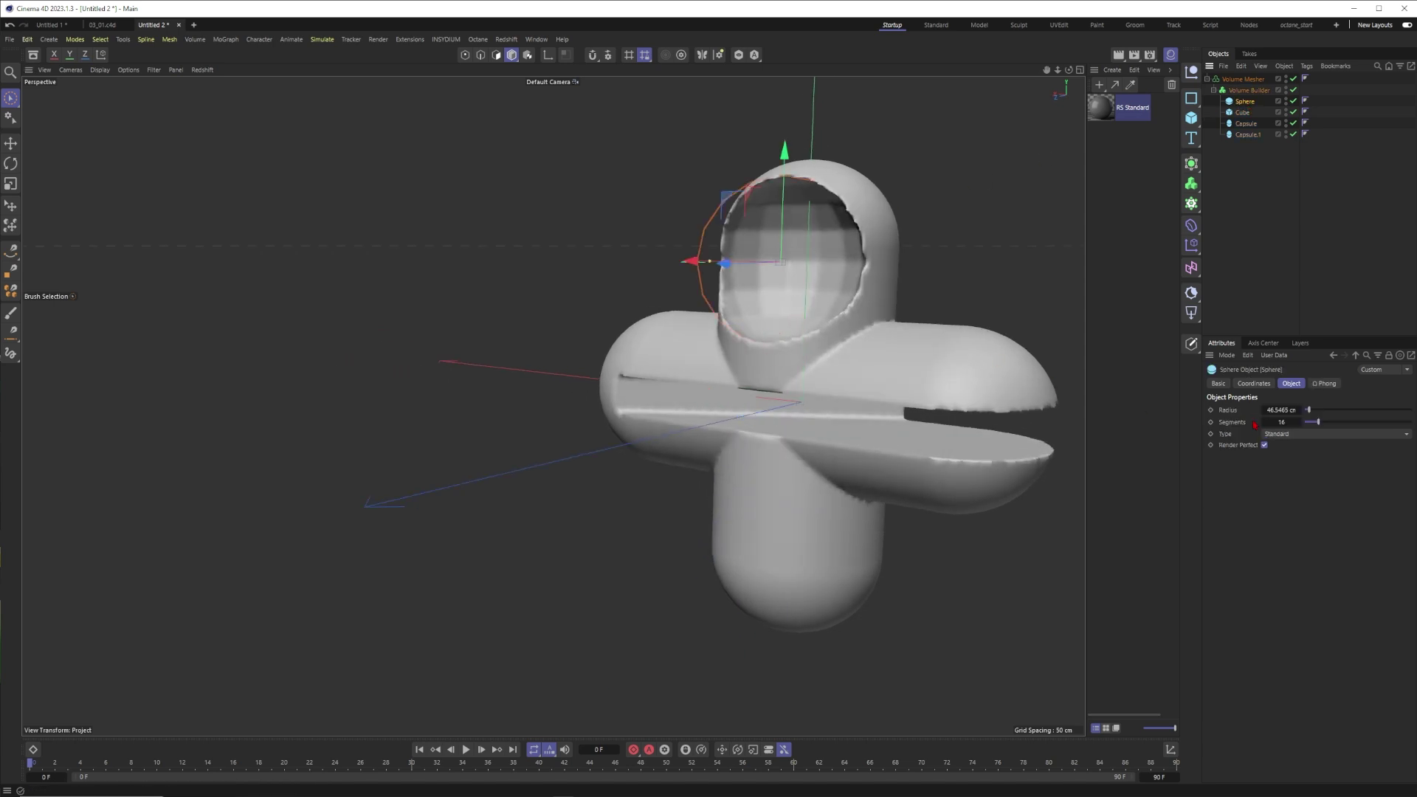
pyautogui.click(1276, 426)
pyautogui.write('100')
pyautogui.press('Return')
pyautogui.keyDown('alt'); pyautogui.moveTo(671, 273); pyautogui.dragTo(871, 276); pyautogui.keyUp('alt')
# Refine the Volume Builder's voxel size to 2 cm and add an SDF Smooth filter.
pyautogui.click(1248, 90)
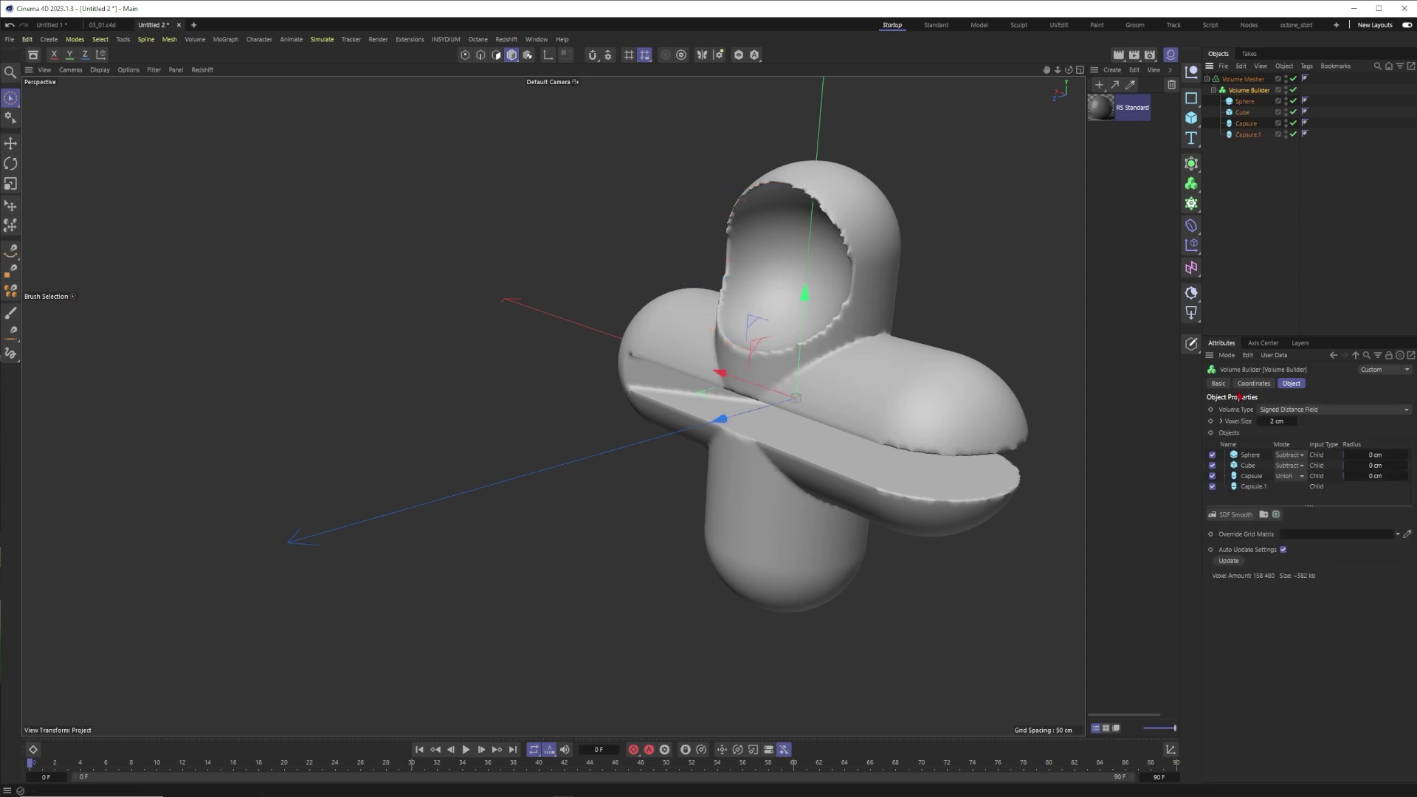
pyautogui.click(1240, 516)
pyautogui.keyDown('alt'); pyautogui.moveTo(804, 348); pyautogui.dragTo(834, 341); pyautogui.keyUp('alt')
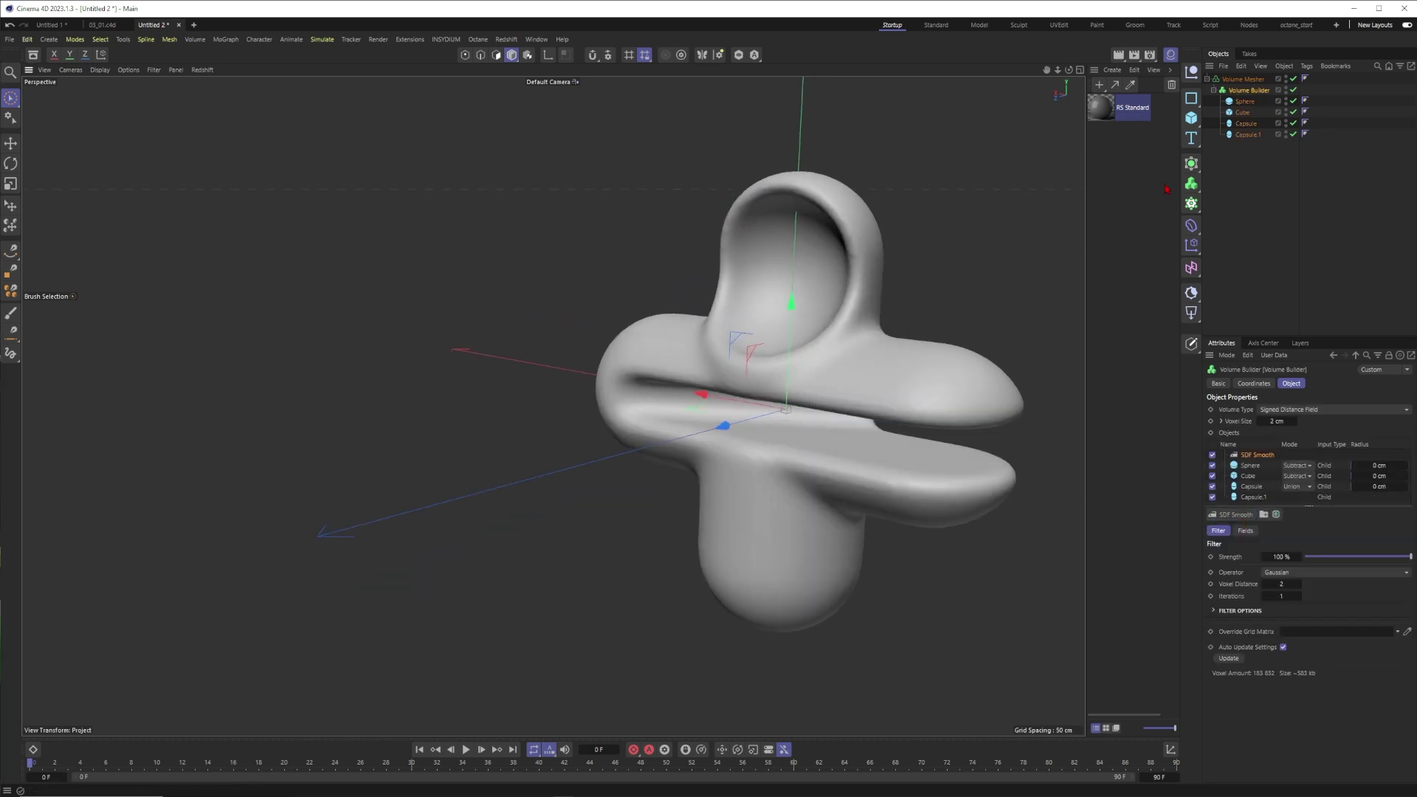
# Duplicate the sphere, move the copy to the front of the lower capsule and enlarge its radius to about 75 cm.
pyautogui.keyDown('ctrl'); pyautogui.moveTo(1244, 101); pyautogui.dragTo(1244, 96); pyautogui.keyUp('ctrl')
pyautogui.moveTo(768, 182); pyautogui.dragTo(760, 463)
pyautogui.keyDown('alt'); pyautogui.moveTo(760, 463); pyautogui.dragTo(789, 466); pyautogui.keyUp('alt')
pyautogui.moveTo(674, 525); pyautogui.dragTo(564, 509)
pyautogui.keyDown('alt'); pyautogui.moveTo(671, 484); pyautogui.dragTo(670, 464); pyautogui.keyUp('alt')
pyautogui.moveTo(670, 463); pyautogui.dragTo(670, 448)
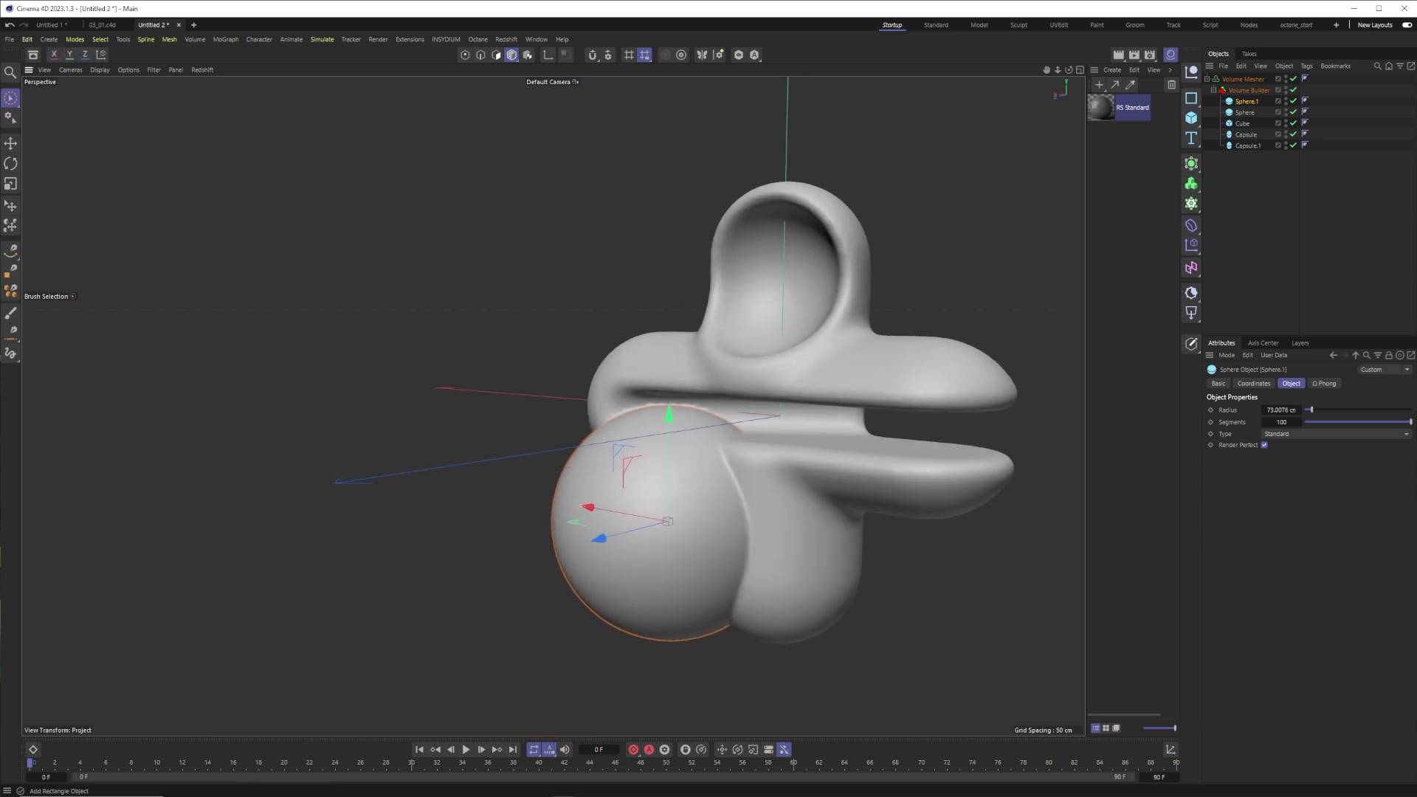
# Order the copied sphere below SDF Smooth in the Volume Builder and set its mode to Subtract.
pyautogui.click(1251, 91)
pyautogui.moveTo(1263, 456); pyautogui.dragTo(1263, 470)
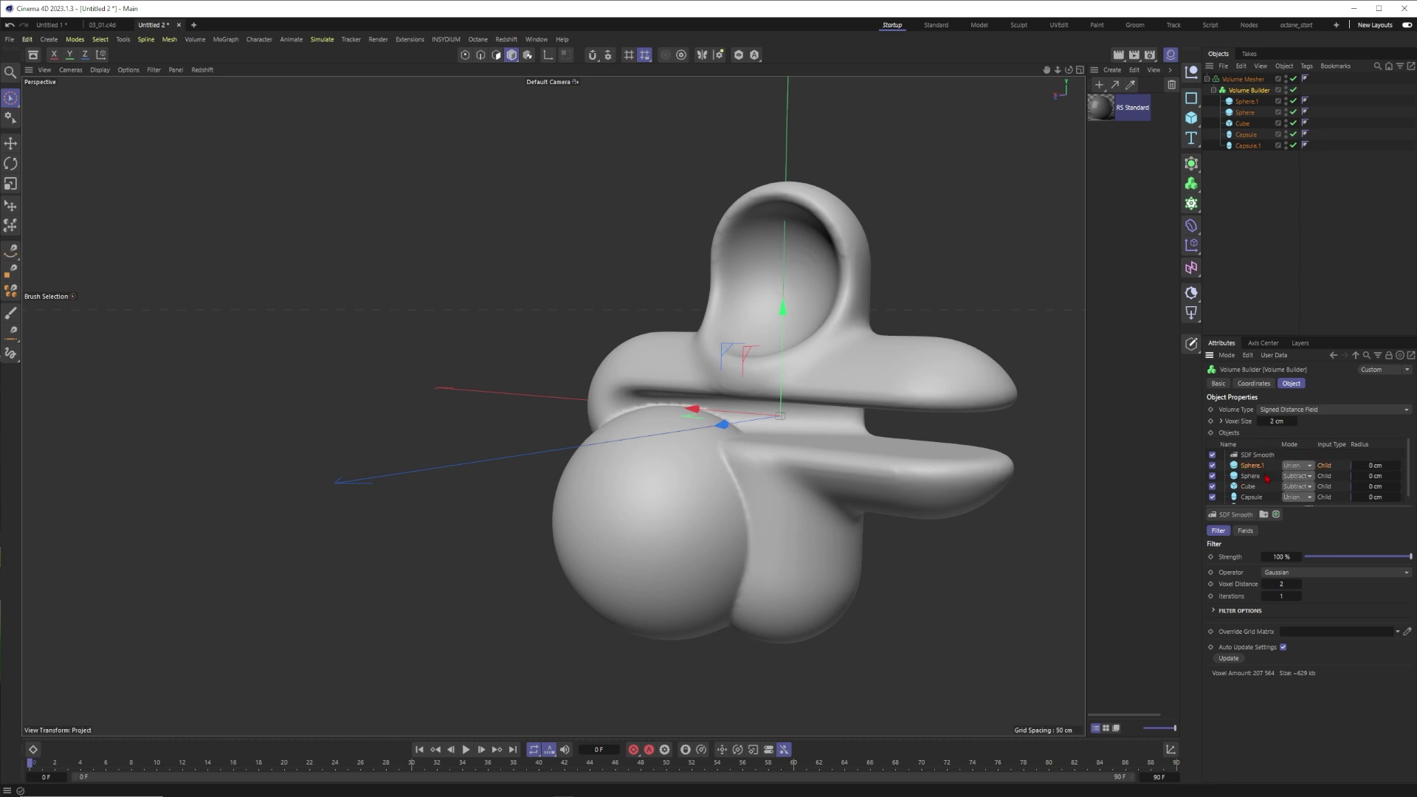
pyautogui.click(1297, 465)
pyautogui.click(1297, 489)
pyautogui.keyDown('alt'); pyautogui.moveTo(848, 349); pyautogui.dragTo(782, 408); pyautogui.keyUp('alt')
pyautogui.keyDown('alt'); pyautogui.moveTo(781, 409); pyautogui.dragTo(648, 362, button='middle'); pyautogui.keyUp('alt')
pyautogui.scroll(3, 648, 363)
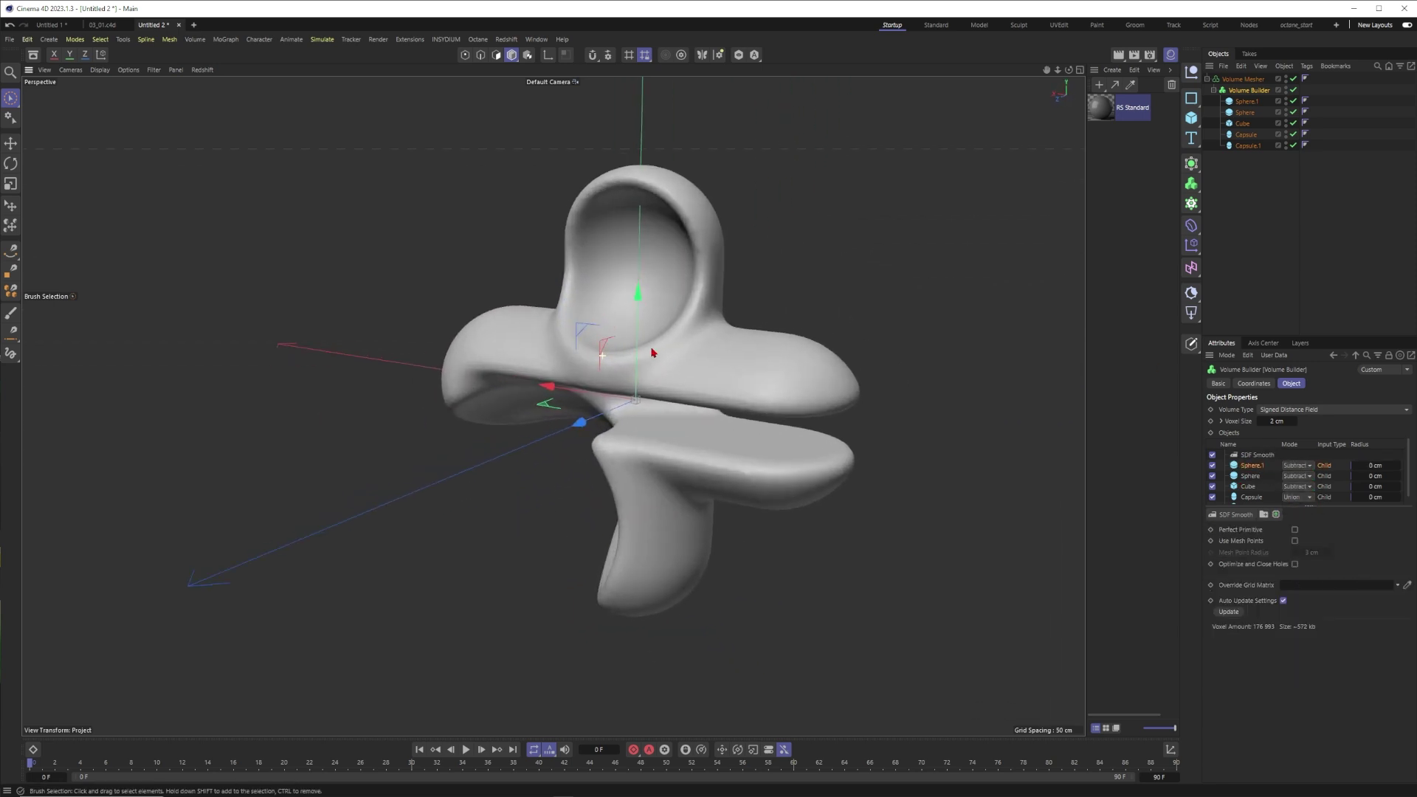
# Duplicate the Volume Mesher and set the large lower sphere to Intersect in the copy's Volume Builder.
pyautogui.click(1207, 79)
pyautogui.keyDown('ctrl'); pyautogui.moveTo(1242, 79); pyautogui.dragTo(1242, 94); pyautogui.keyUp('ctrl')
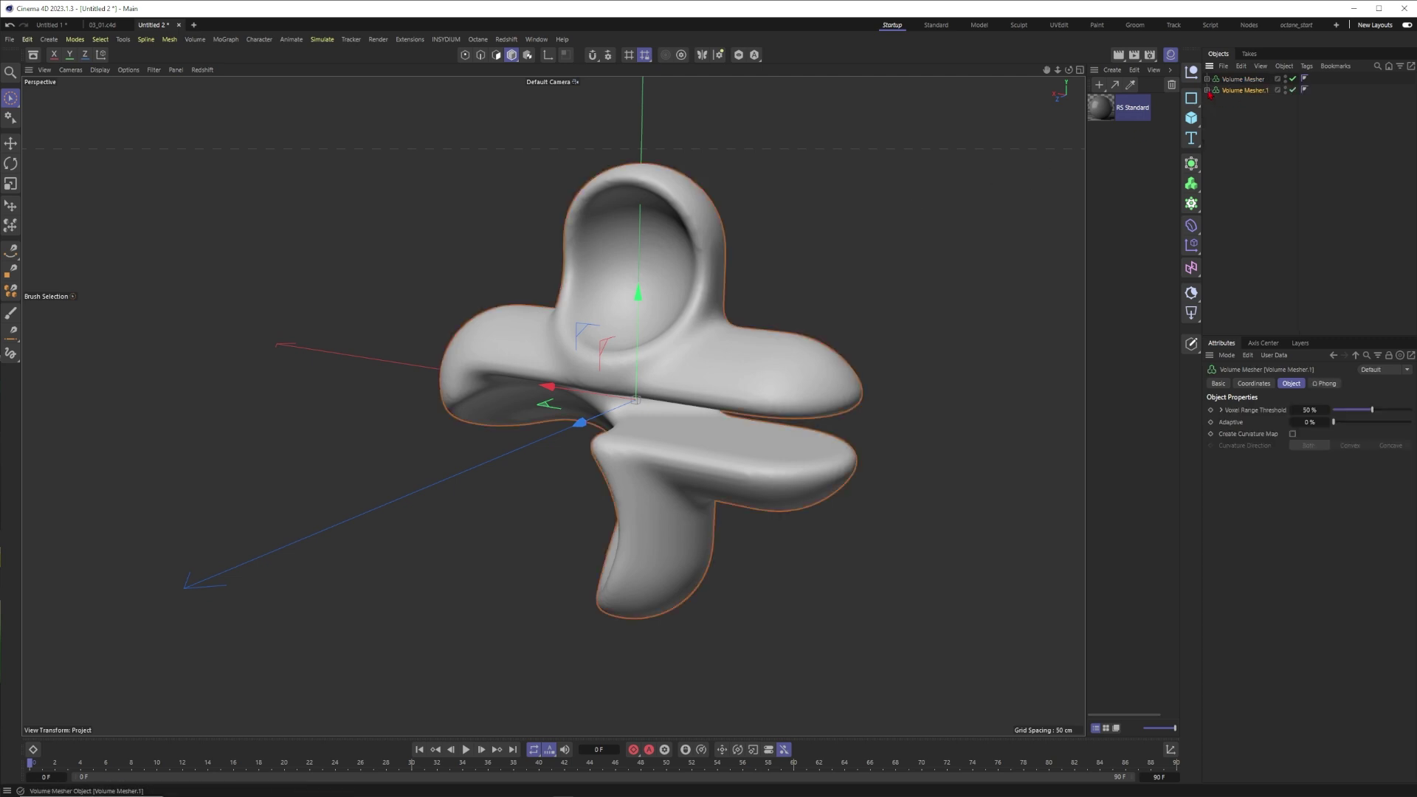
pyautogui.click(1207, 90)
pyautogui.click(1249, 102)
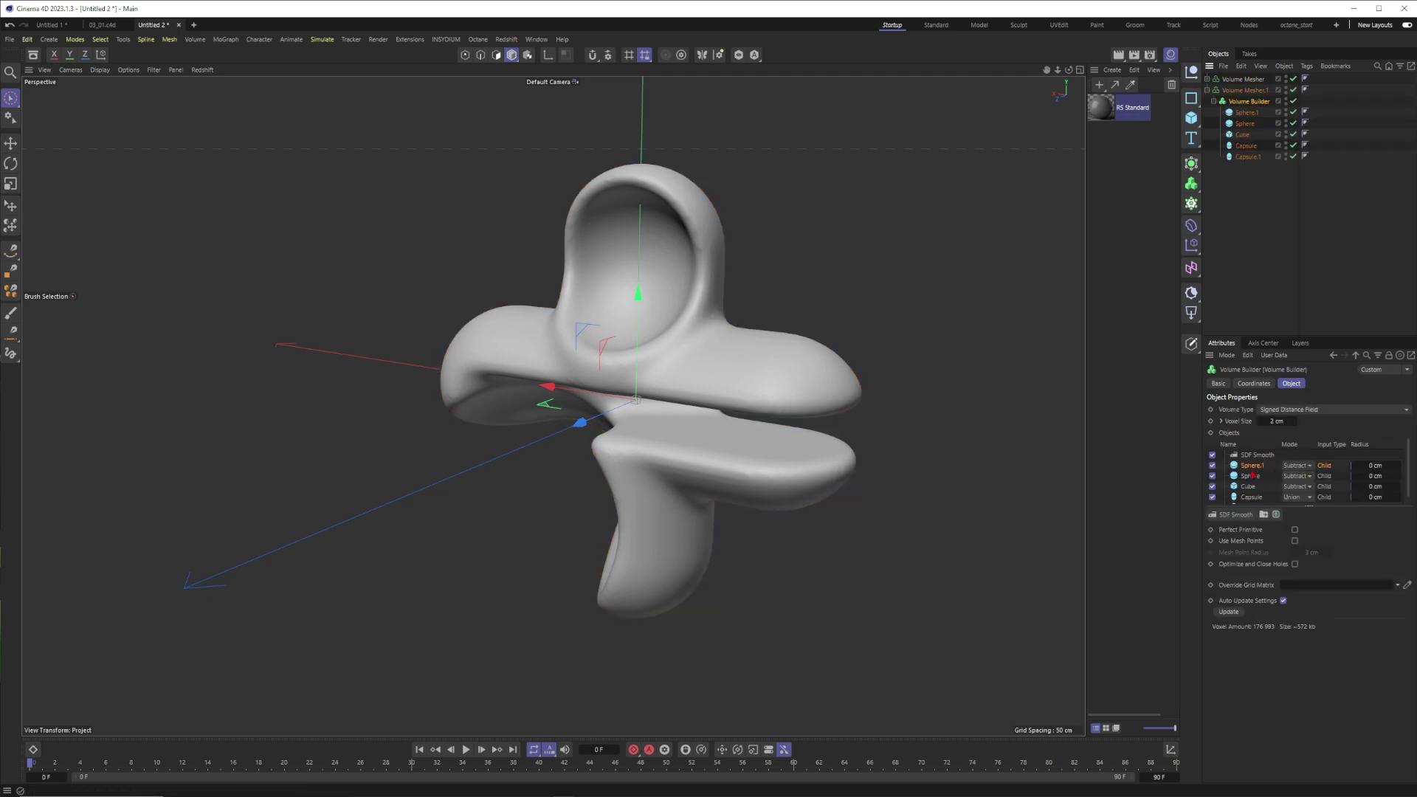
pyautogui.click(1307, 466)
pyautogui.click(1308, 505)
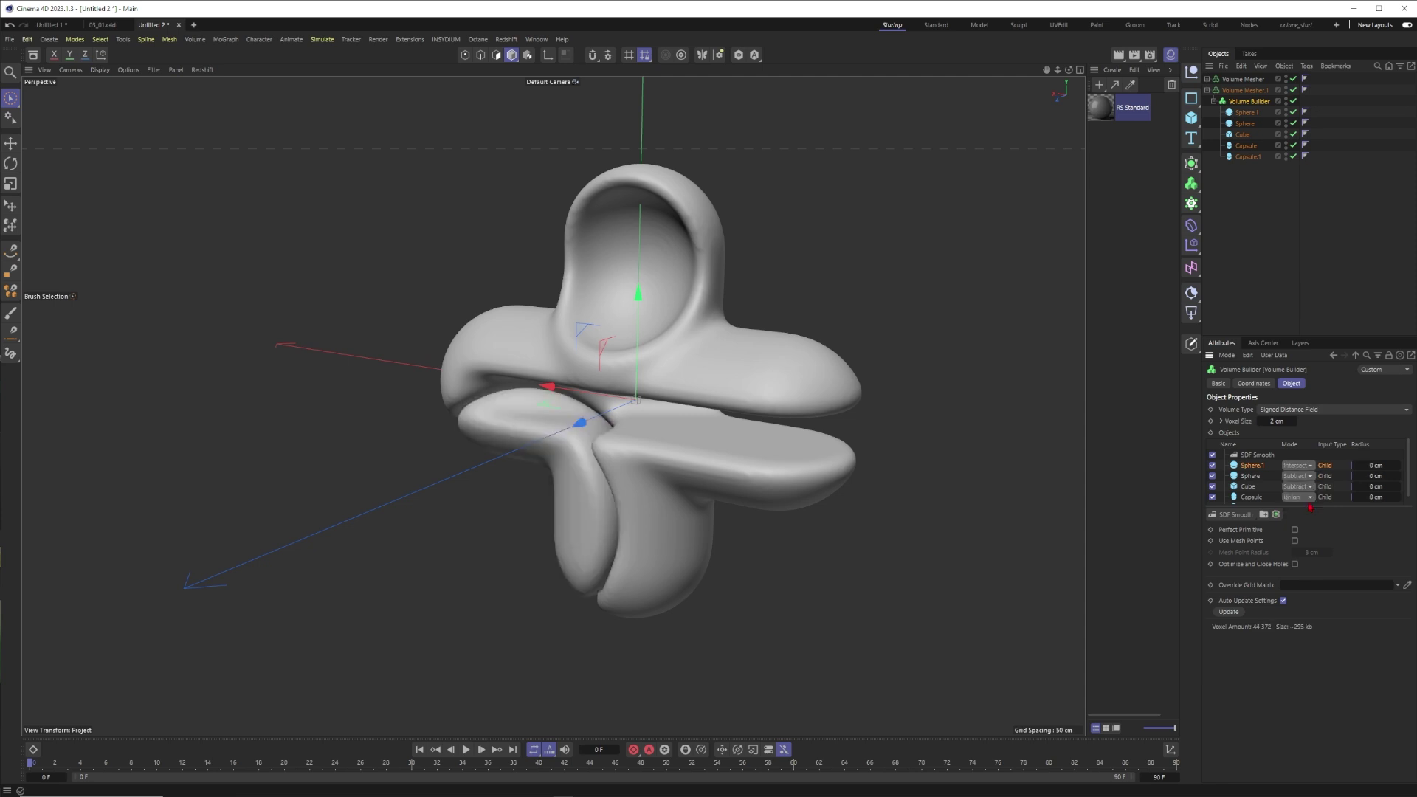
pyautogui.click(1208, 90)
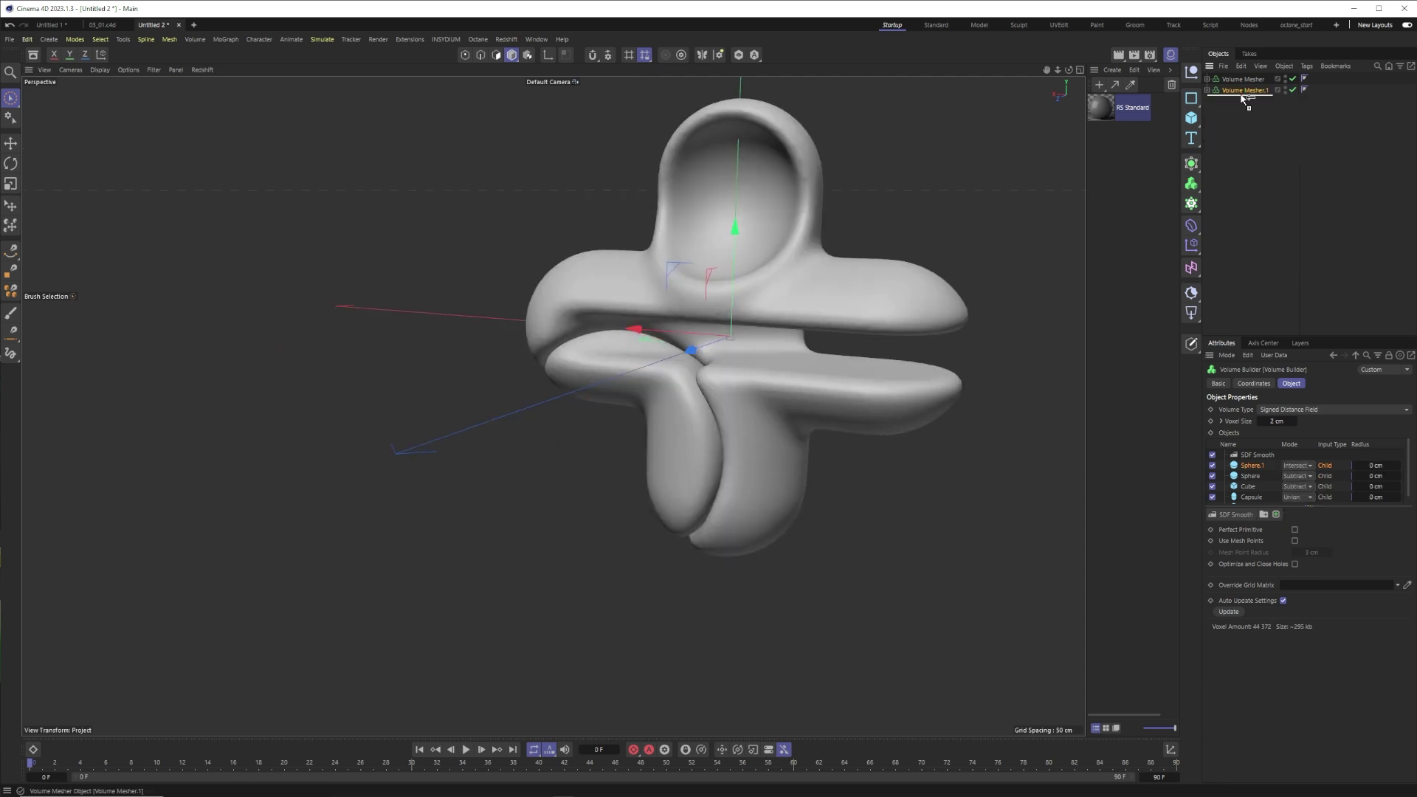
# Duplicate the second Volume Mesher, move the smaller upper sphere first in its builder, and set it to Intersect and the larger sphere to Subtract.
pyautogui.keyDown('ctrl'); pyautogui.moveTo(1242, 96); pyautogui.dragTo(1243, 99); pyautogui.keyUp('ctrl')
pyautogui.click(1206, 101)
pyautogui.click(1246, 124)
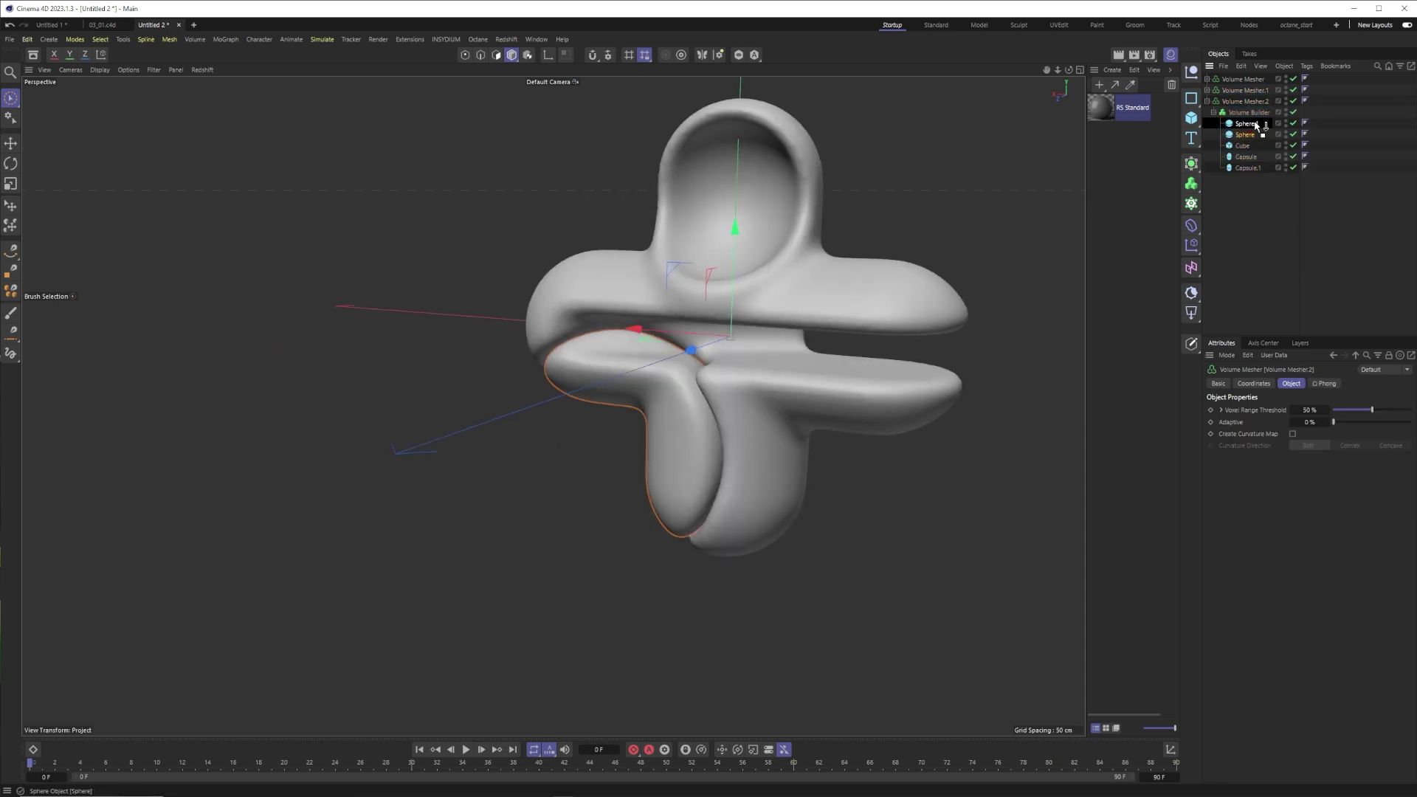
pyautogui.click(1250, 112)
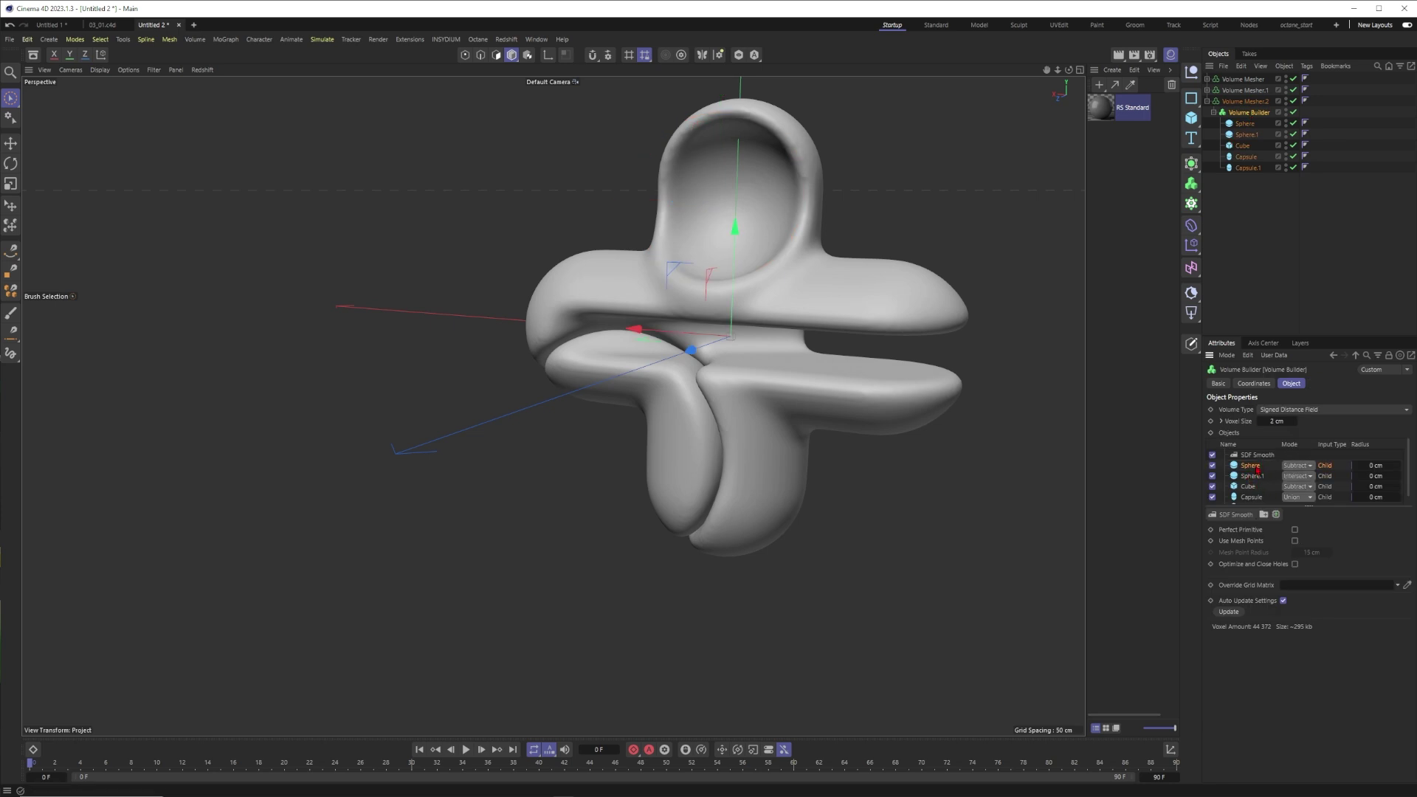
pyautogui.click(1255, 466)
pyautogui.click(1312, 466)
pyautogui.click(1306, 504)
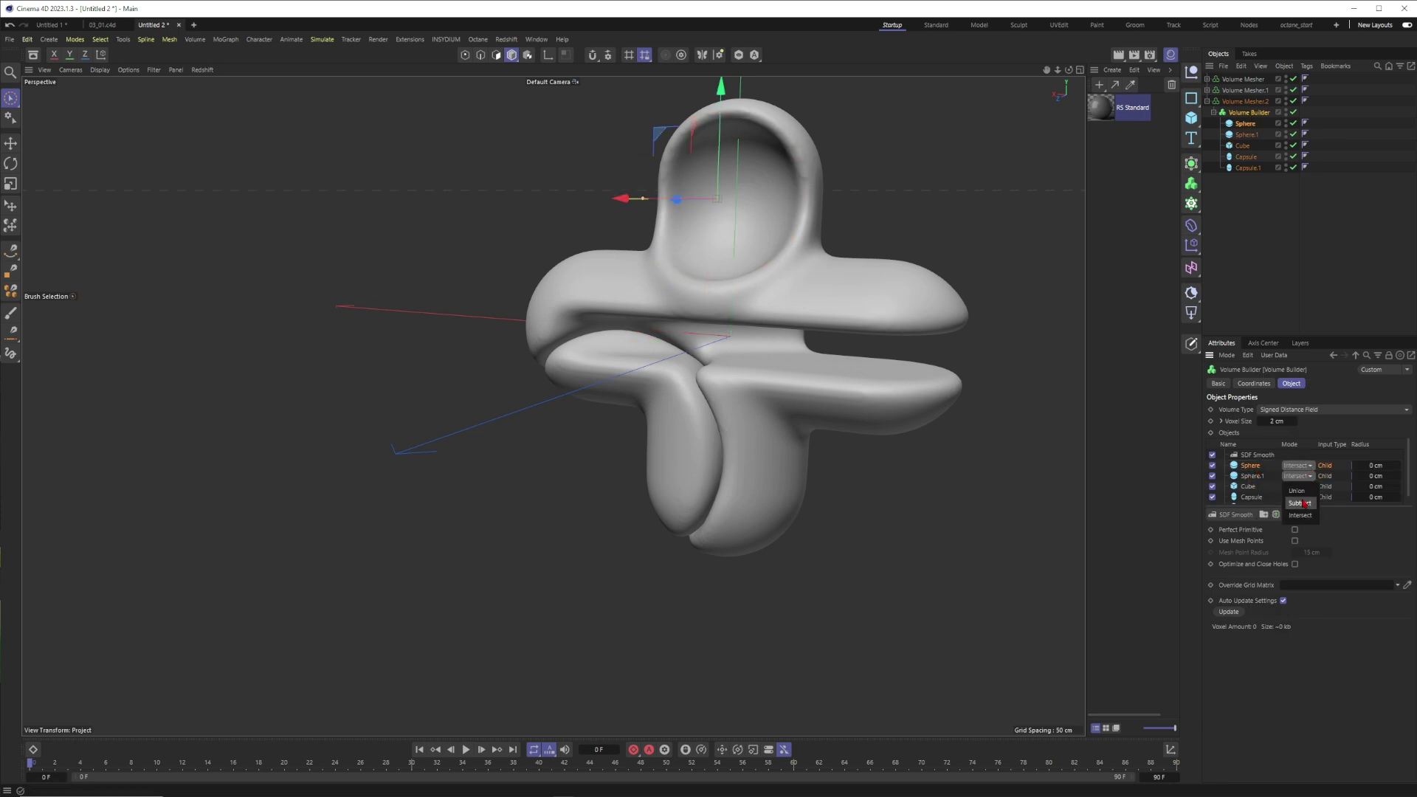
pyautogui.keyDown('alt'); pyautogui.moveTo(819, 270); pyautogui.dragTo(754, 220); pyautogui.keyUp('alt')
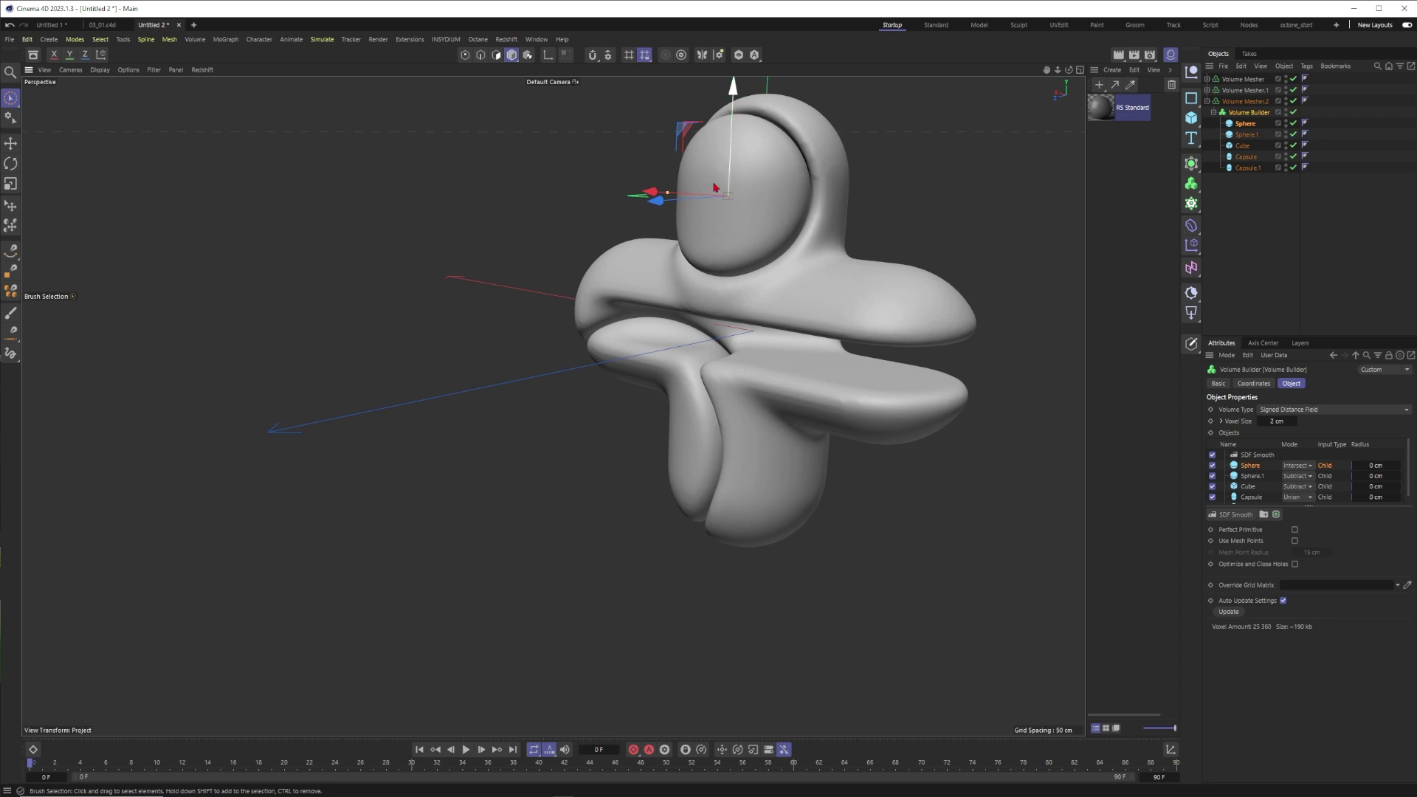
# Duplicate the third Volume Mesher, move the cube first in its builder, and set the cube to Intersect and the upper sphere to Subtract.
pyautogui.click(1208, 101)
pyautogui.keyDown('ctrl'); pyautogui.moveTo(1245, 101); pyautogui.dragTo(1247, 130); pyautogui.keyUp('ctrl')
pyautogui.click(1208, 112)
pyautogui.click(1249, 124)
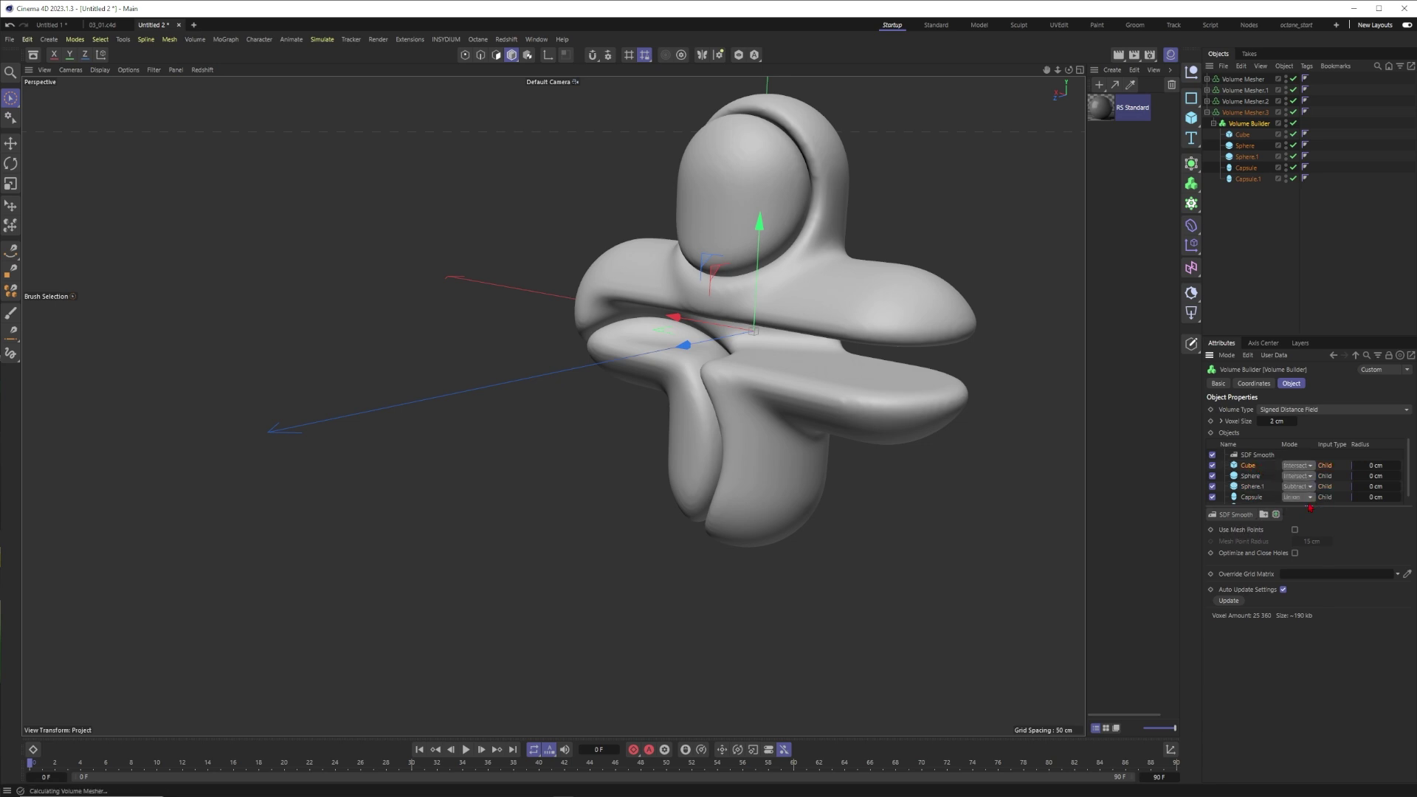
pyautogui.click(1310, 477)
pyautogui.click(1301, 502)
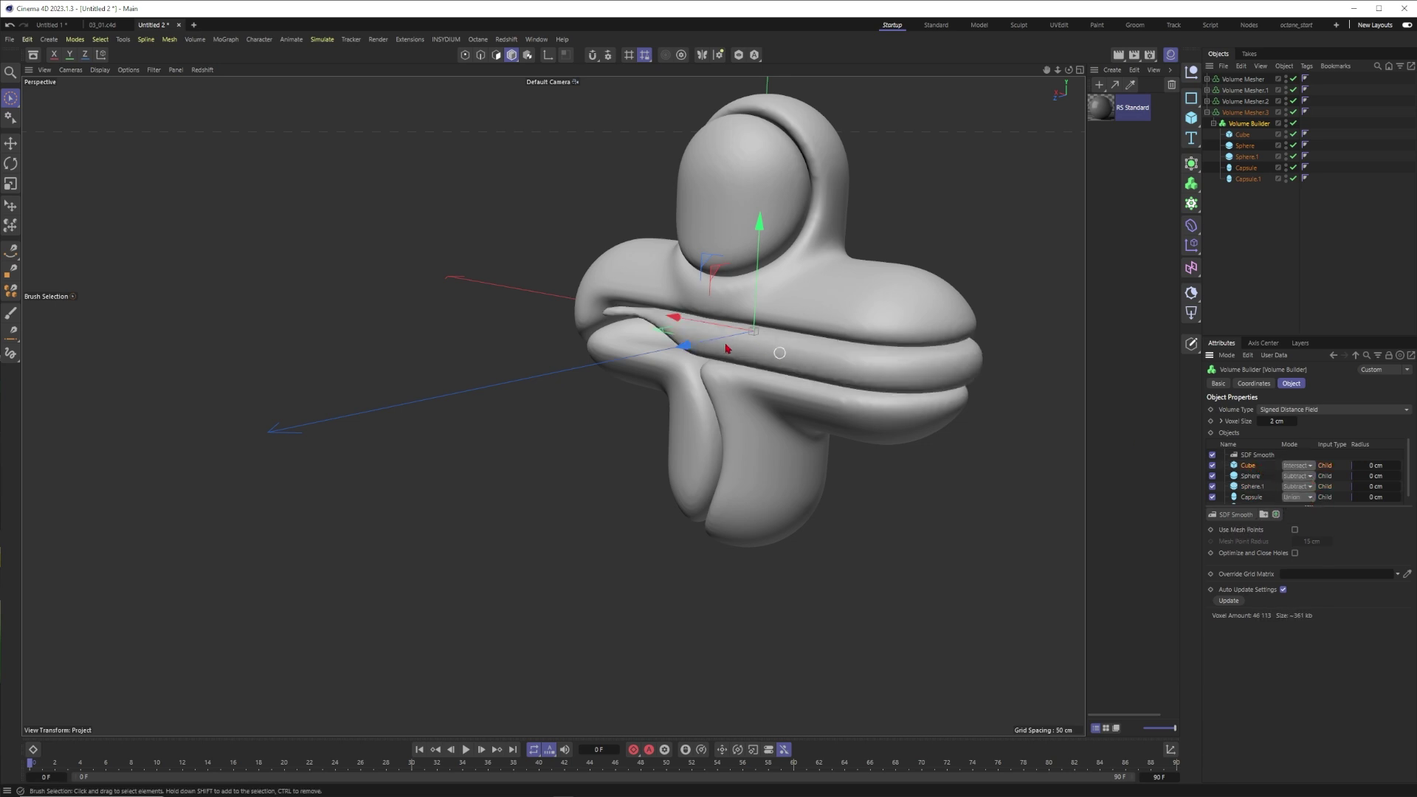
pyautogui.keyDown('alt'); pyautogui.moveTo(680, 327); pyautogui.dragTo(731, 322); pyautogui.keyUp('alt')
# Filter the object list by "buil" and select all the Volume Builders.
pyautogui.click(1208, 113)
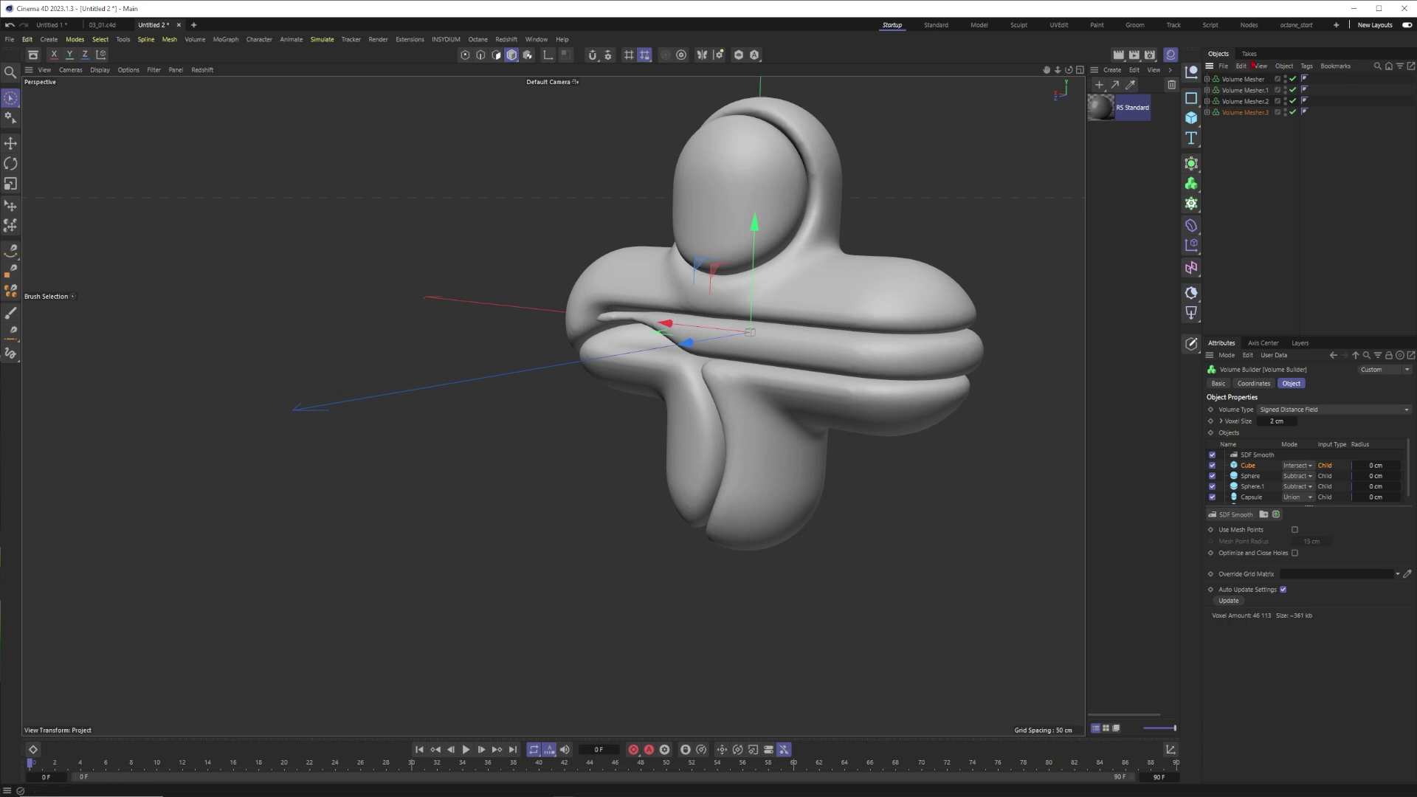
pyautogui.click(1378, 67)
pyautogui.write('buil')
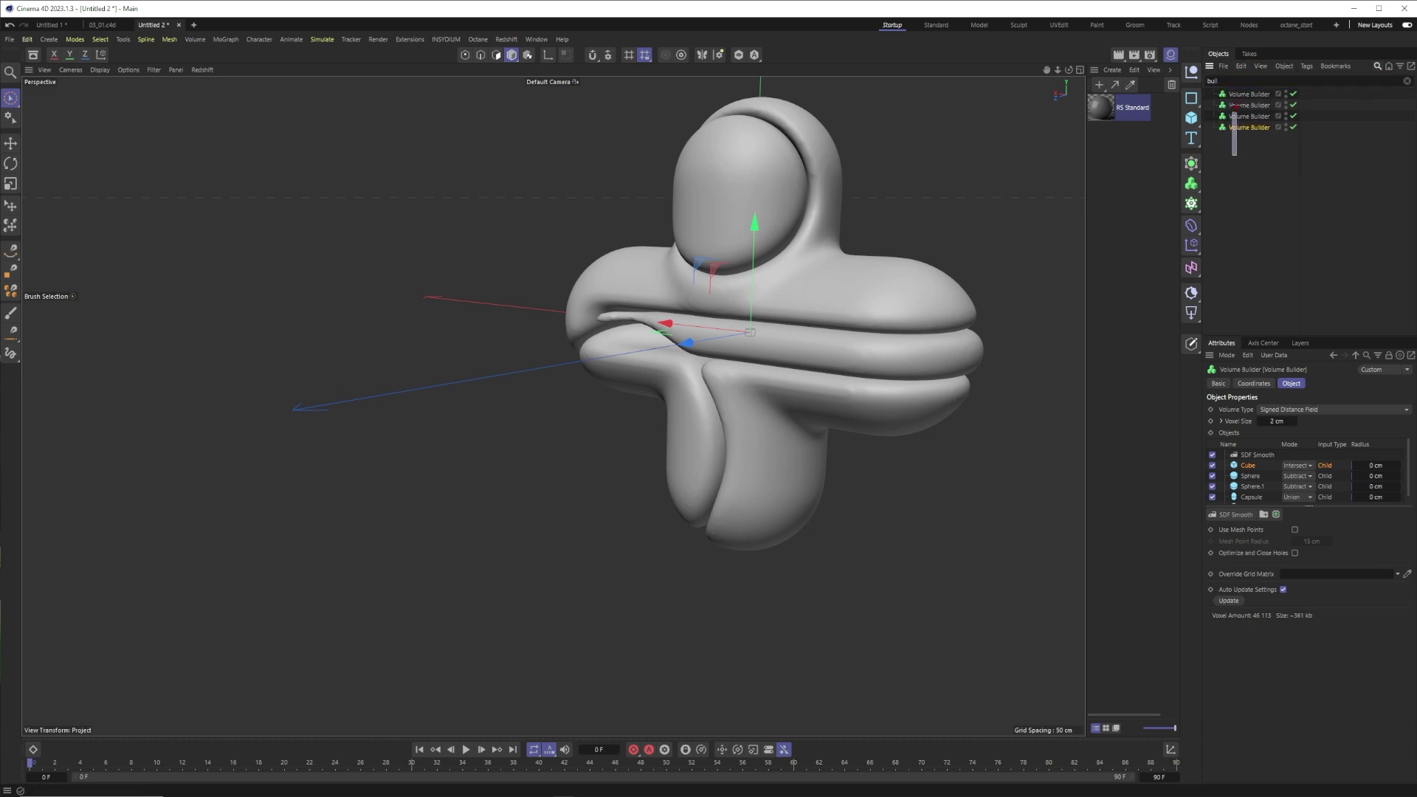
pyautogui.hotkey('ctrl', 'a')
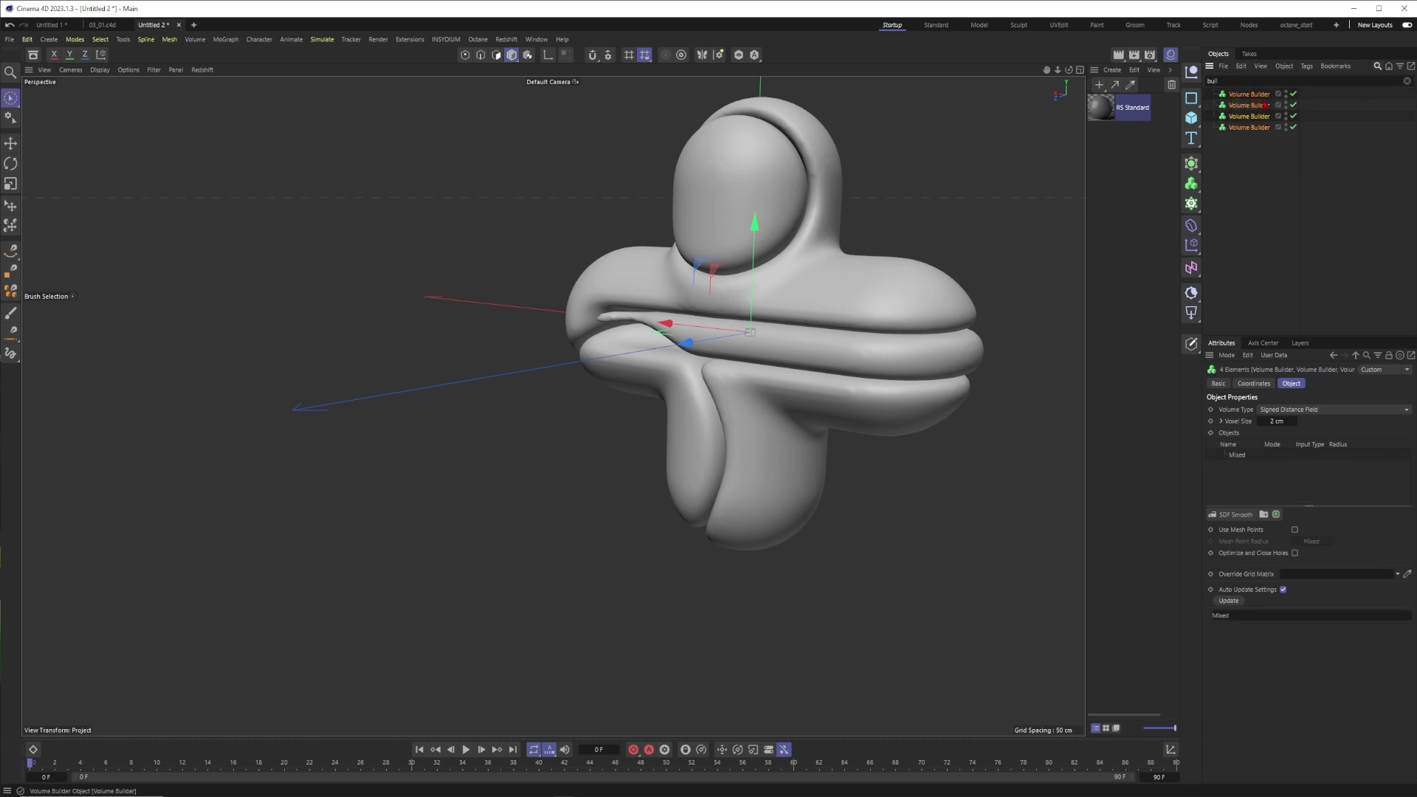
# Set the voxel size of all selected Volume Builders to 1 cm and refine it further to 0.5 cm.
pyautogui.click(1275, 420)
pyautogui.write('1')
pyautogui.press('Return')
pyautogui.write('0.5')
pyautogui.press('Return')
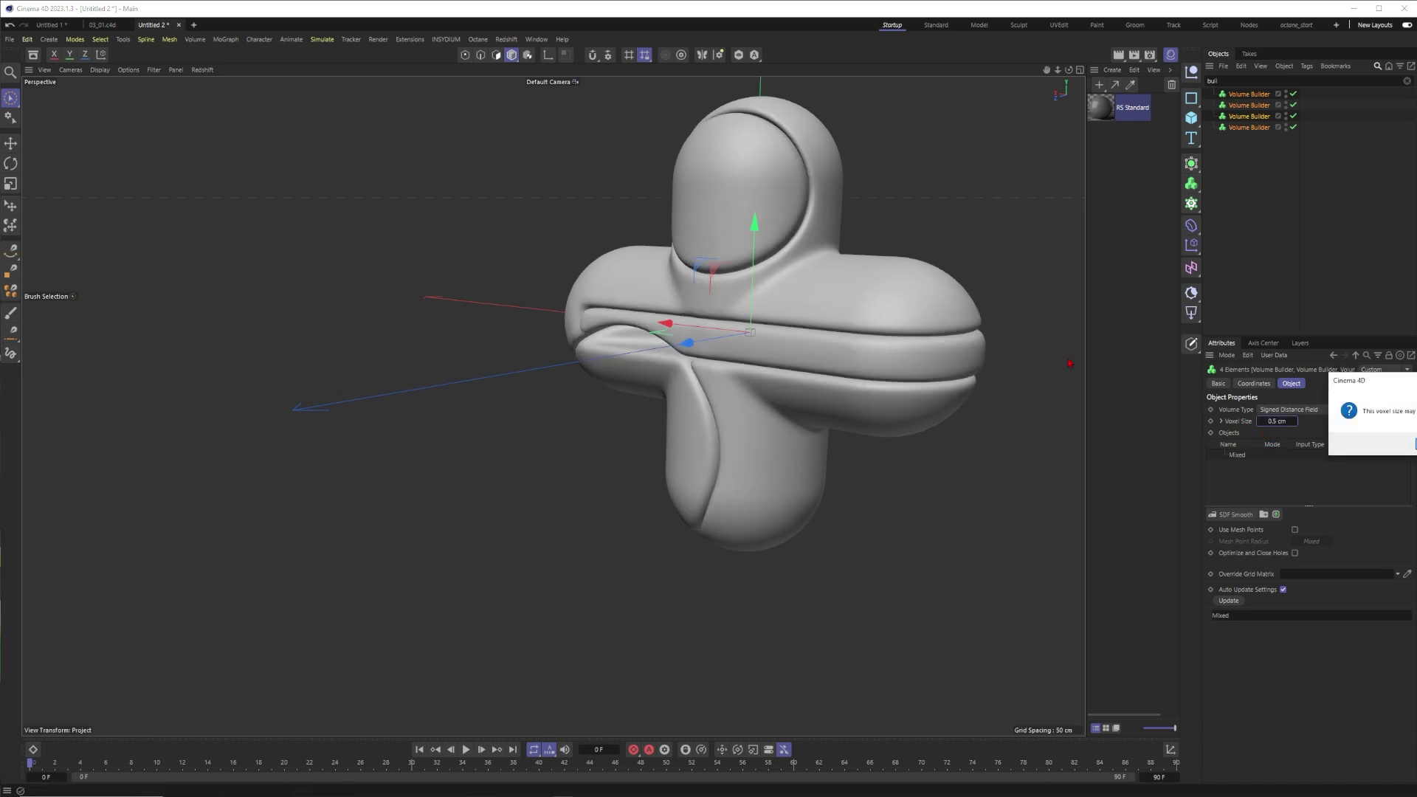
pyautogui.press('Return')
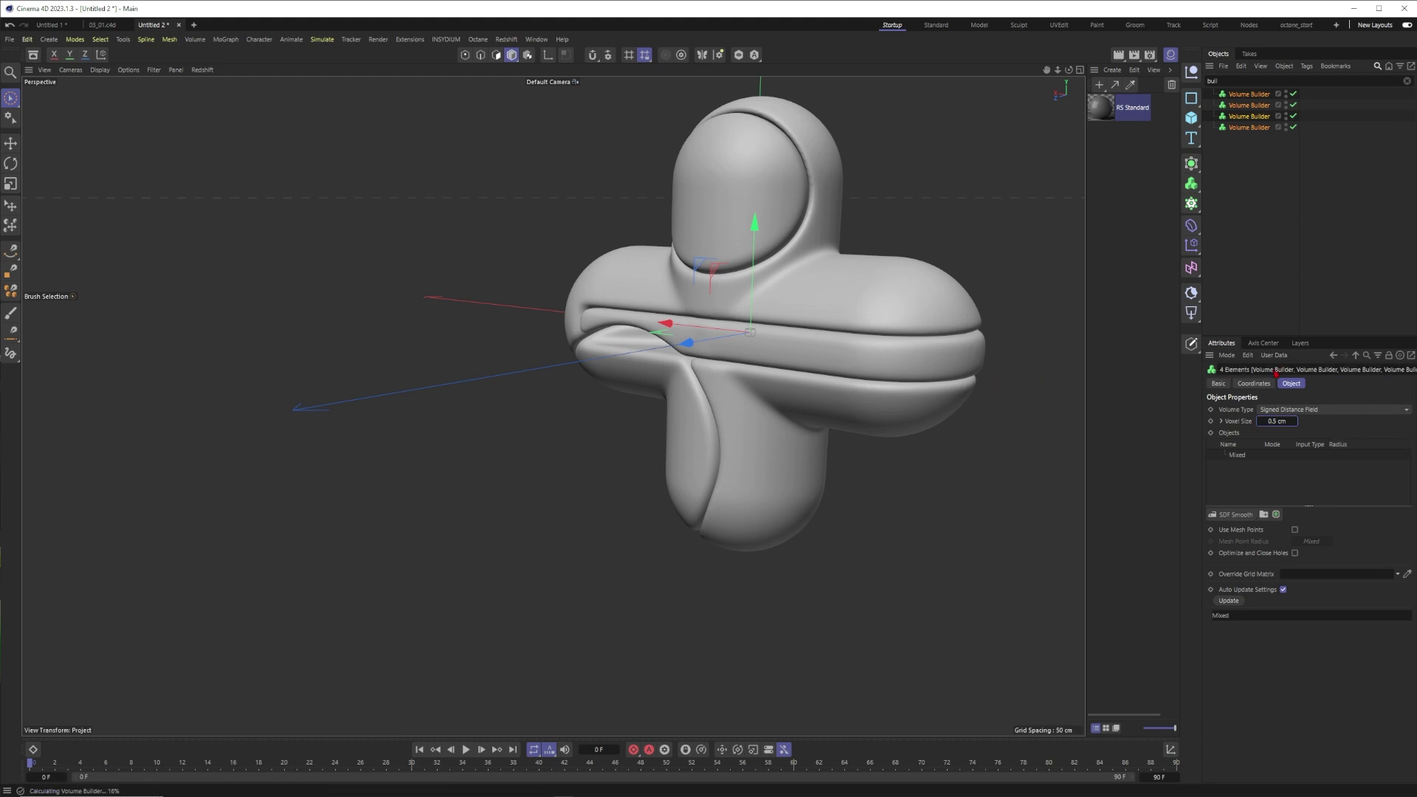
pyautogui.keyDown('alt'); pyautogui.moveTo(768, 275); pyautogui.dragTo(554, 405); pyautogui.keyUp('alt')
pyautogui.scroll(3, 738, 290)
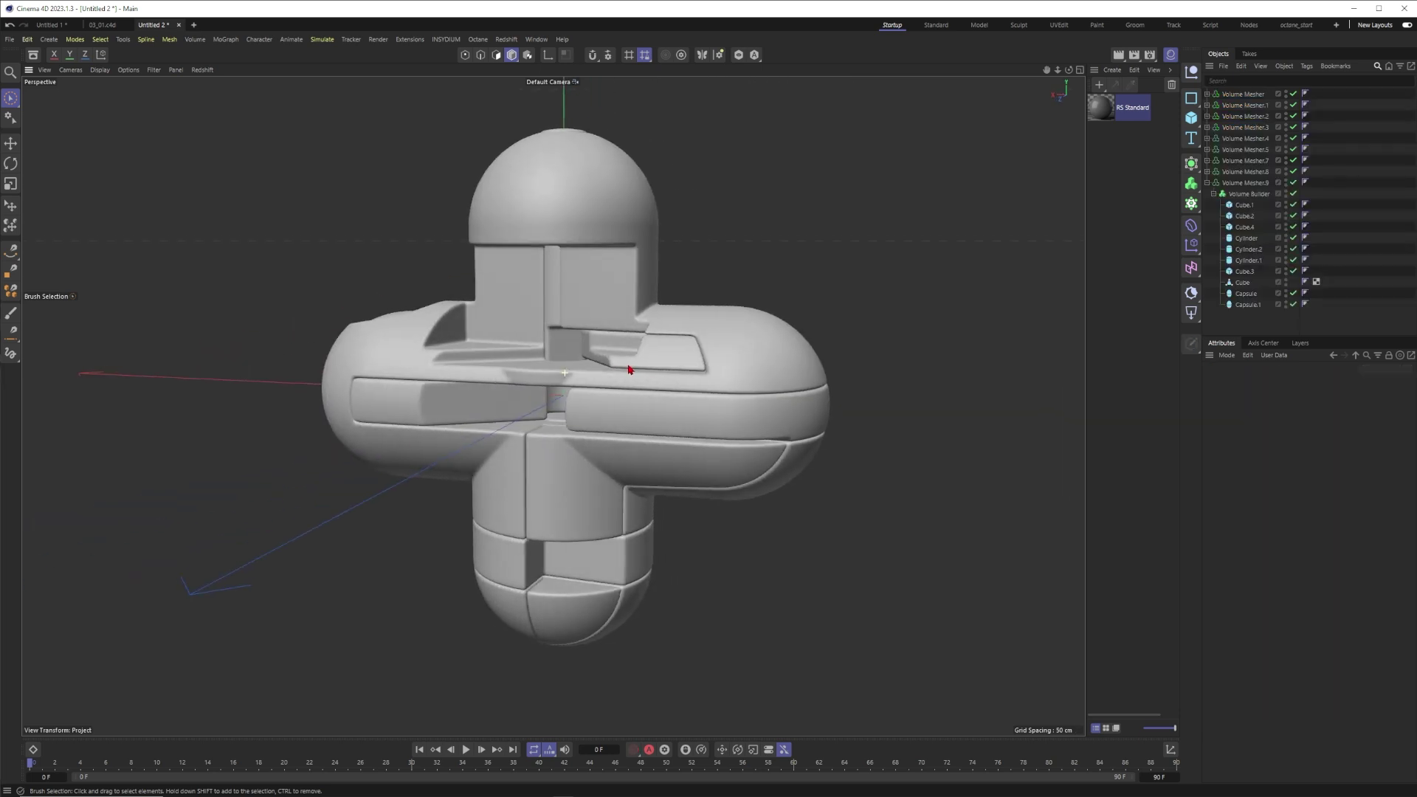
# Slide the front bar out of the horizontal capsule's slot and raise the central cylinder through the top of the dome.
pyautogui.keyDown('alt'); pyautogui.moveTo(626, 367); pyautogui.dragTo(864, 304); pyautogui.keyUp('alt')
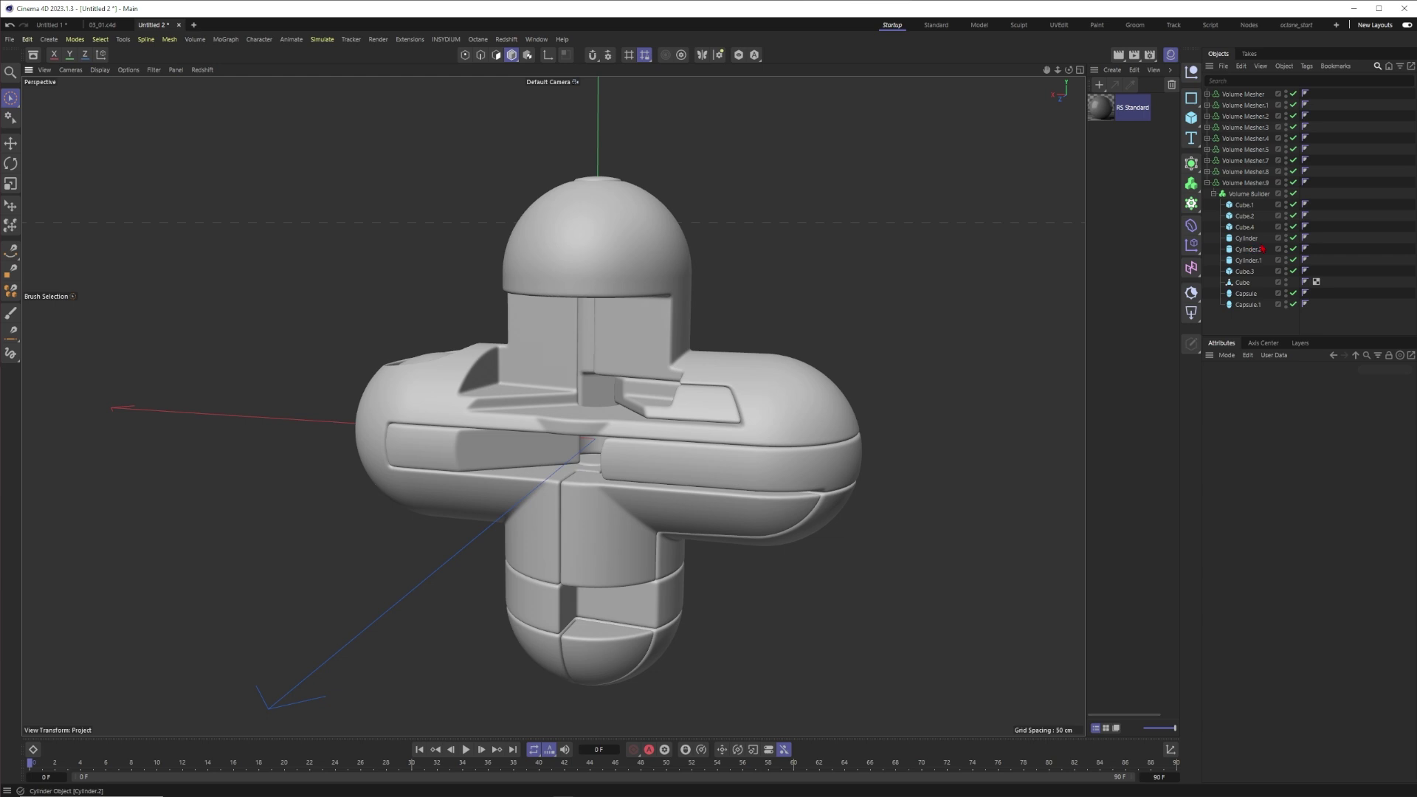
pyautogui.keyDown('alt'); pyautogui.moveTo(633, 401); pyautogui.dragTo(683, 425); pyautogui.keyUp('alt')
pyautogui.click(770, 397)
pyautogui.moveTo(461, 376); pyautogui.dragTo(535, 371)
pyautogui.click(585, 321)
pyautogui.moveTo(650, 332)
pyautogui.keyDown('alt'); pyautogui.mouseDown()
pyautogui.moveTo(585, 321)
pyautogui.moveTo(622, 332)
pyautogui.moveTo(623, 292)
pyautogui.moveTo(623, 323)
pyautogui.mouseUp(); pyautogui.keyUp('alt')
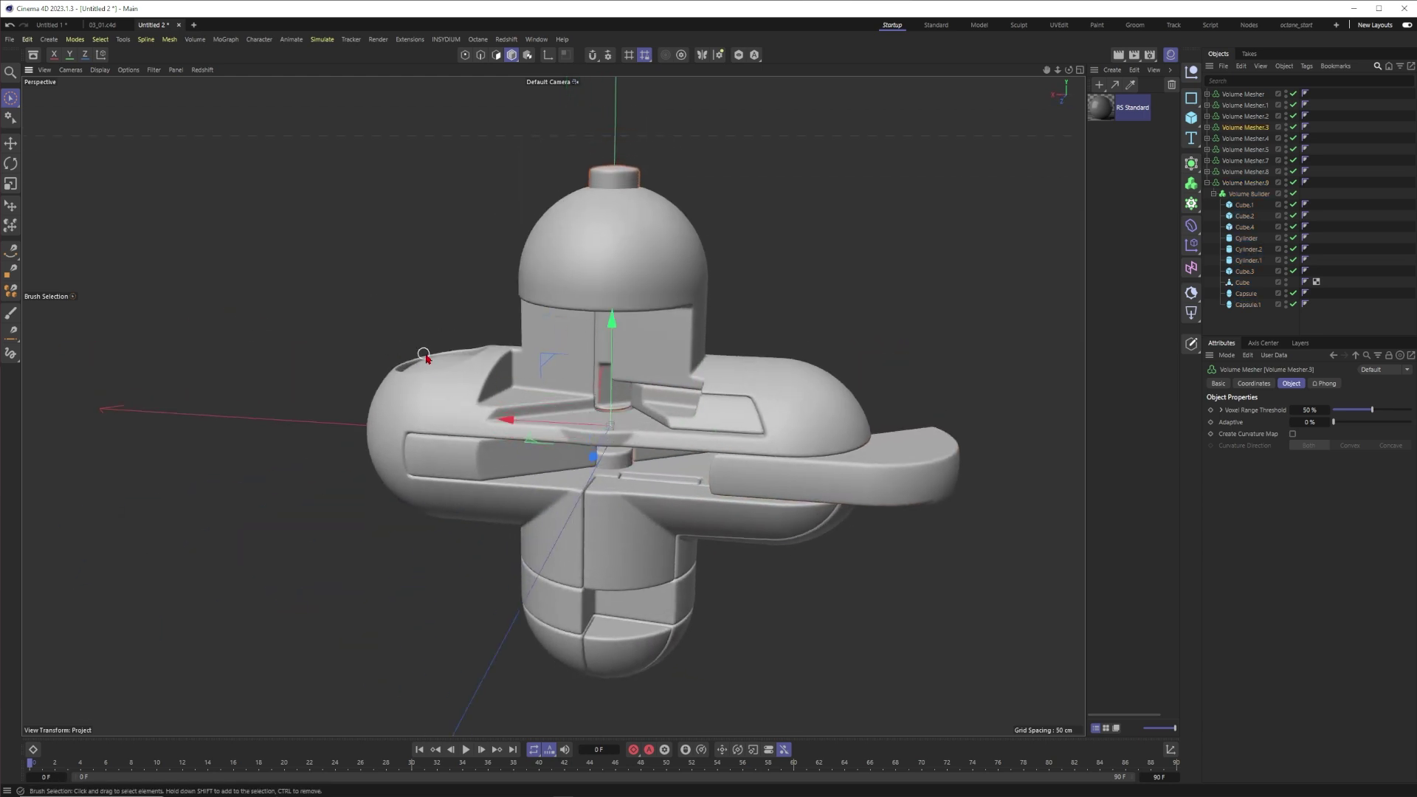
# Lift the flat panel off the horizontal capsule's shoulder and examine the ring segment on the lower capsule.
pyautogui.keyDown('alt'); pyautogui.moveTo(423, 355); pyautogui.dragTo(411, 379); pyautogui.keyUp('alt')
pyautogui.click(426, 370)
pyautogui.moveTo(617, 375); pyautogui.dragTo(517, 336)
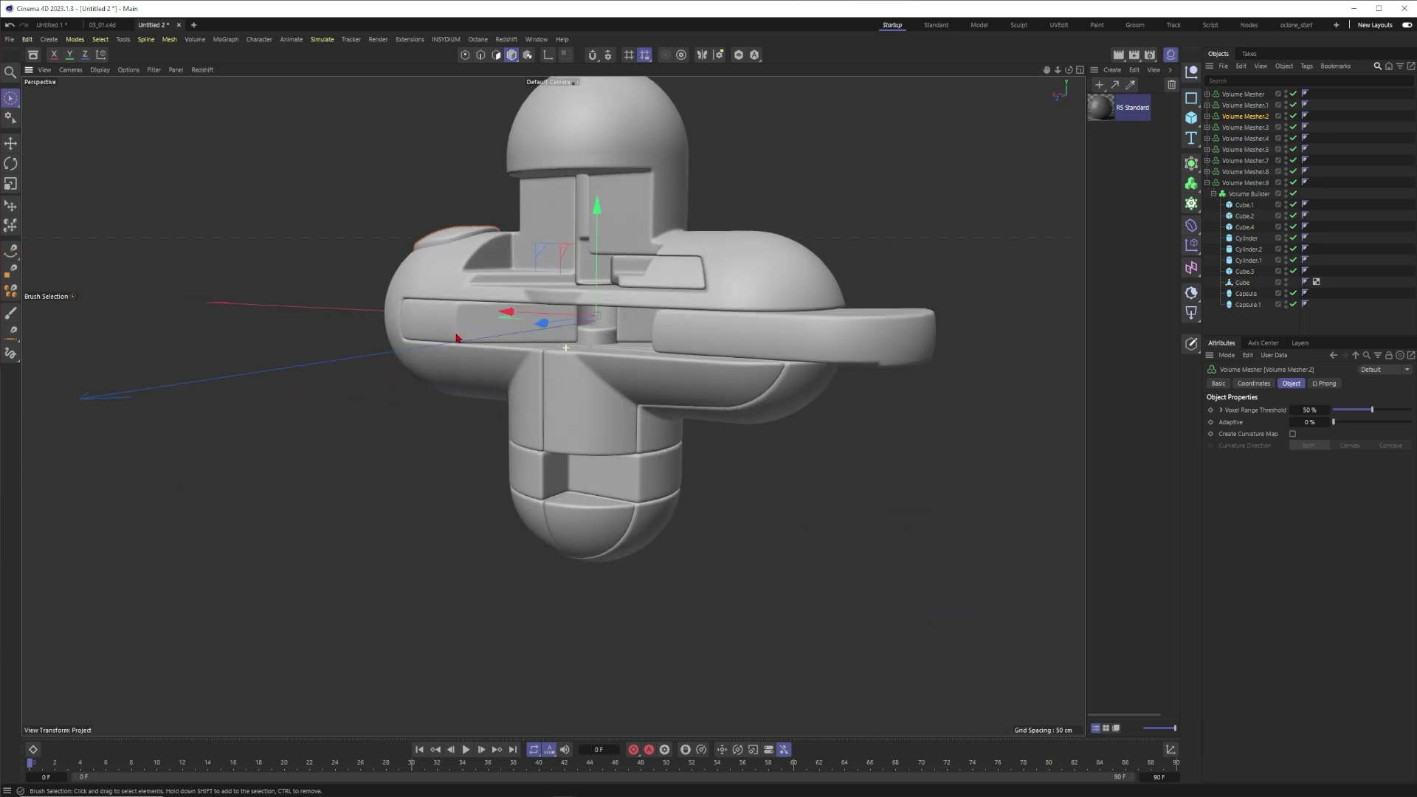
pyautogui.keyDown('alt'); pyautogui.moveTo(523, 435); pyautogui.dragTo(665, 506, button='right'); pyautogui.keyUp('alt')
pyautogui.click(639, 505)
pyautogui.keyDown('alt'); pyautogui.moveTo(638, 502); pyautogui.dragTo(681, 526); pyautogui.keyUp('alt')
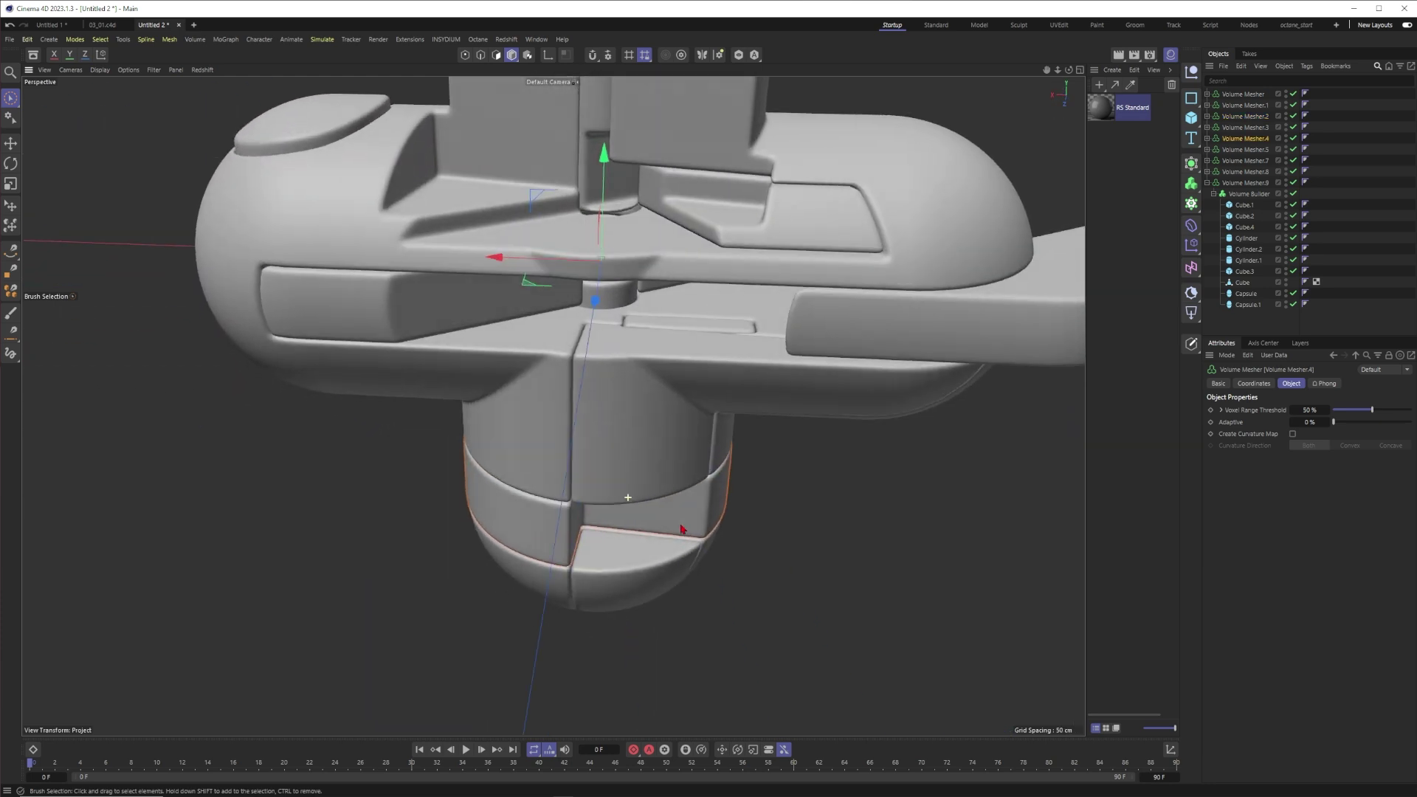
pyautogui.keyDown('alt'); pyautogui.moveTo(607, 361); pyautogui.dragTo(532, 325, button='right'); pyautogui.keyUp('alt')
pyautogui.keyDown('alt'); pyautogui.moveTo(620, 280); pyautogui.dragTo(649, 388, button='middle'); pyautogui.keyUp('alt')
pyautogui.keyDown('alt'); pyautogui.moveTo(648, 387); pyautogui.dragTo(578, 378); pyautogui.keyUp('alt')
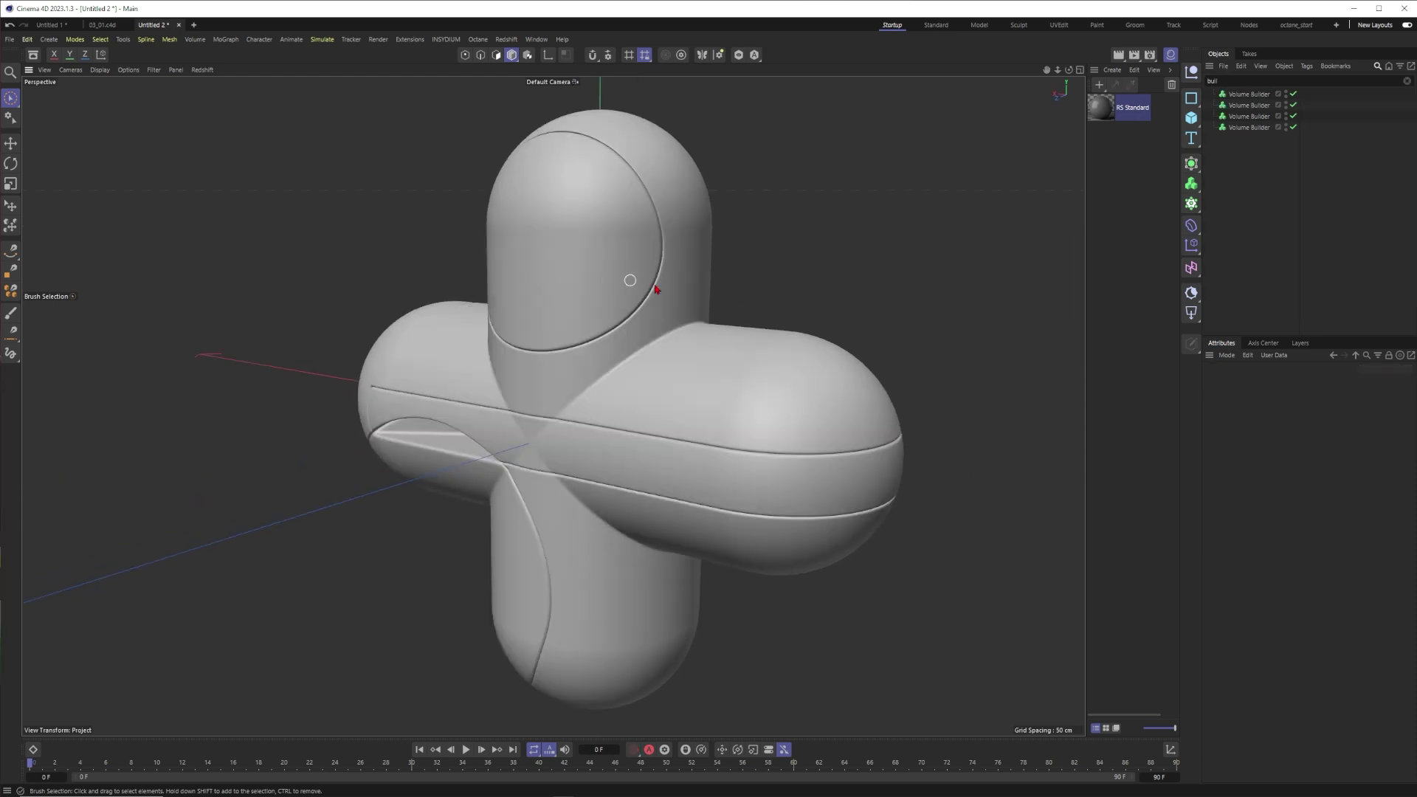
# Set the SDF Smooth iterations to 2 in the first Volume Builder.
pyautogui.scroll(3, 650, 288)
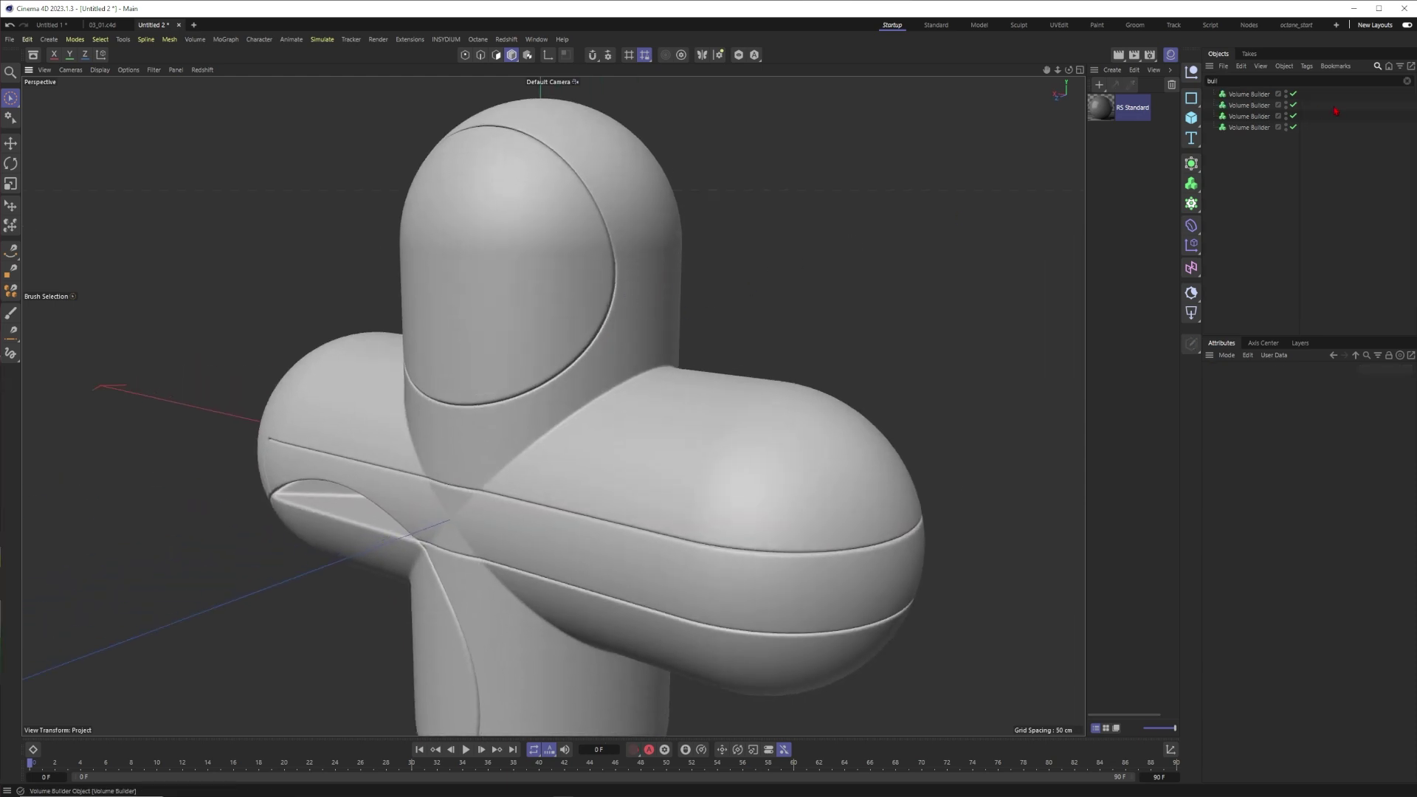
pyautogui.click(1249, 95)
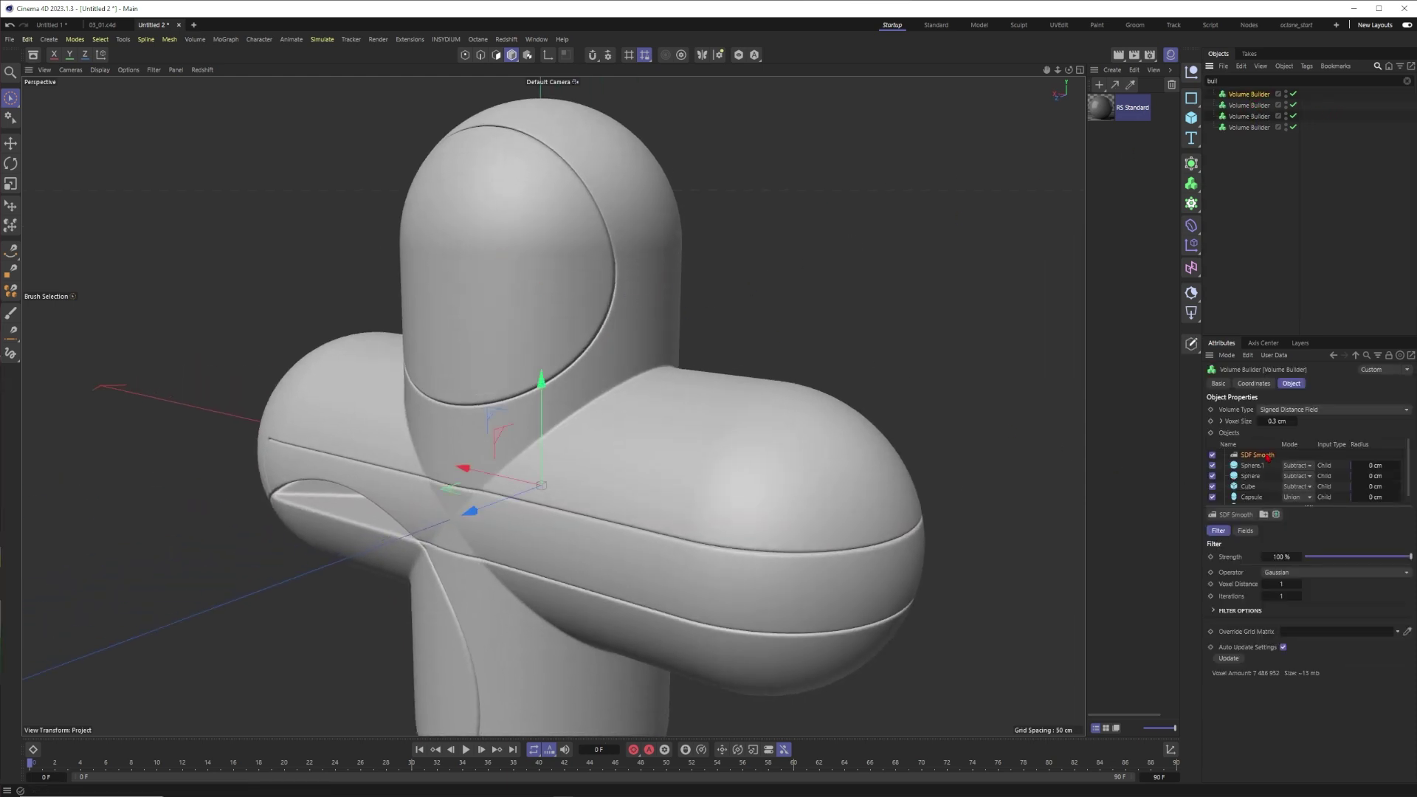
pyautogui.click(1282, 596)
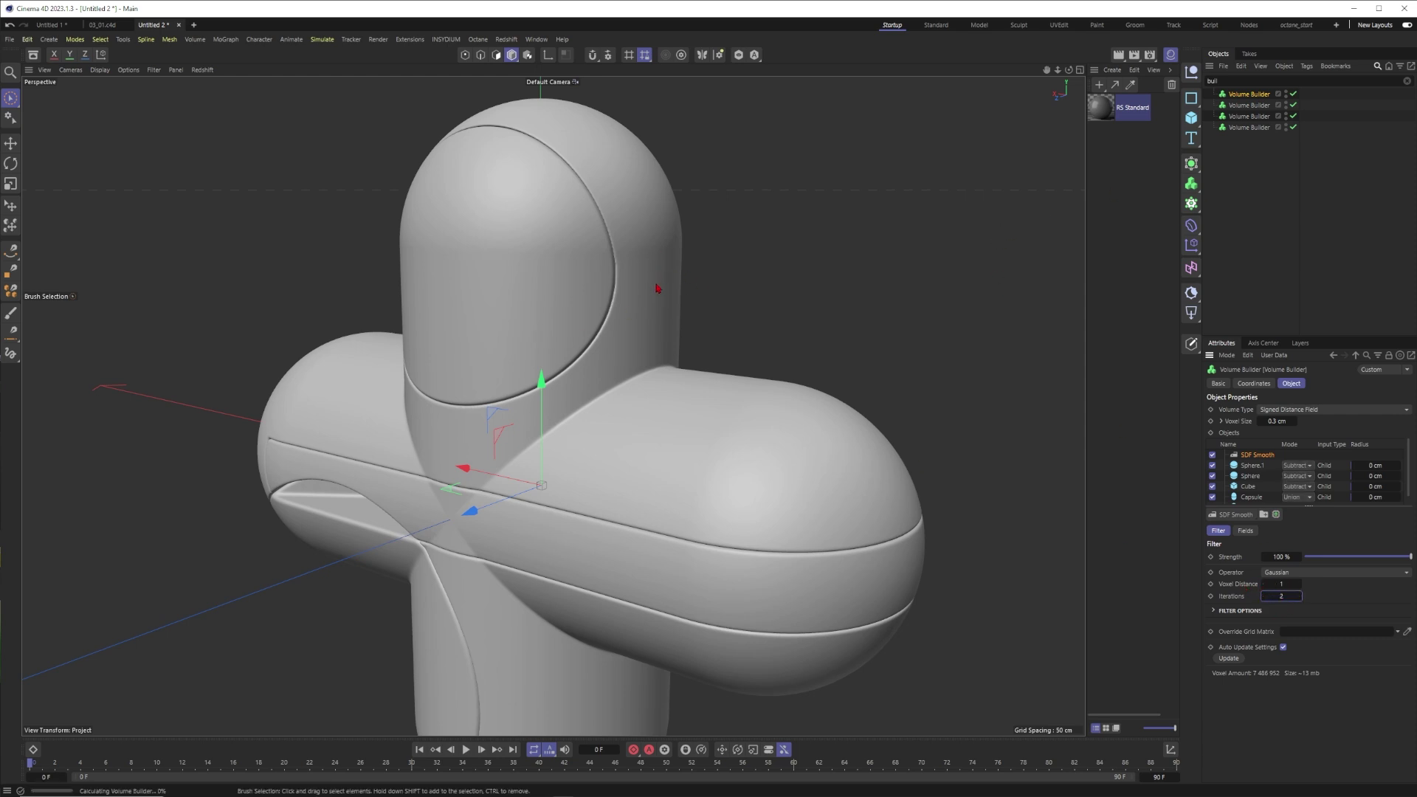
pyautogui.keyDown('alt'); pyautogui.moveTo(639, 277); pyautogui.dragTo(683, 269); pyautogui.keyUp('alt')
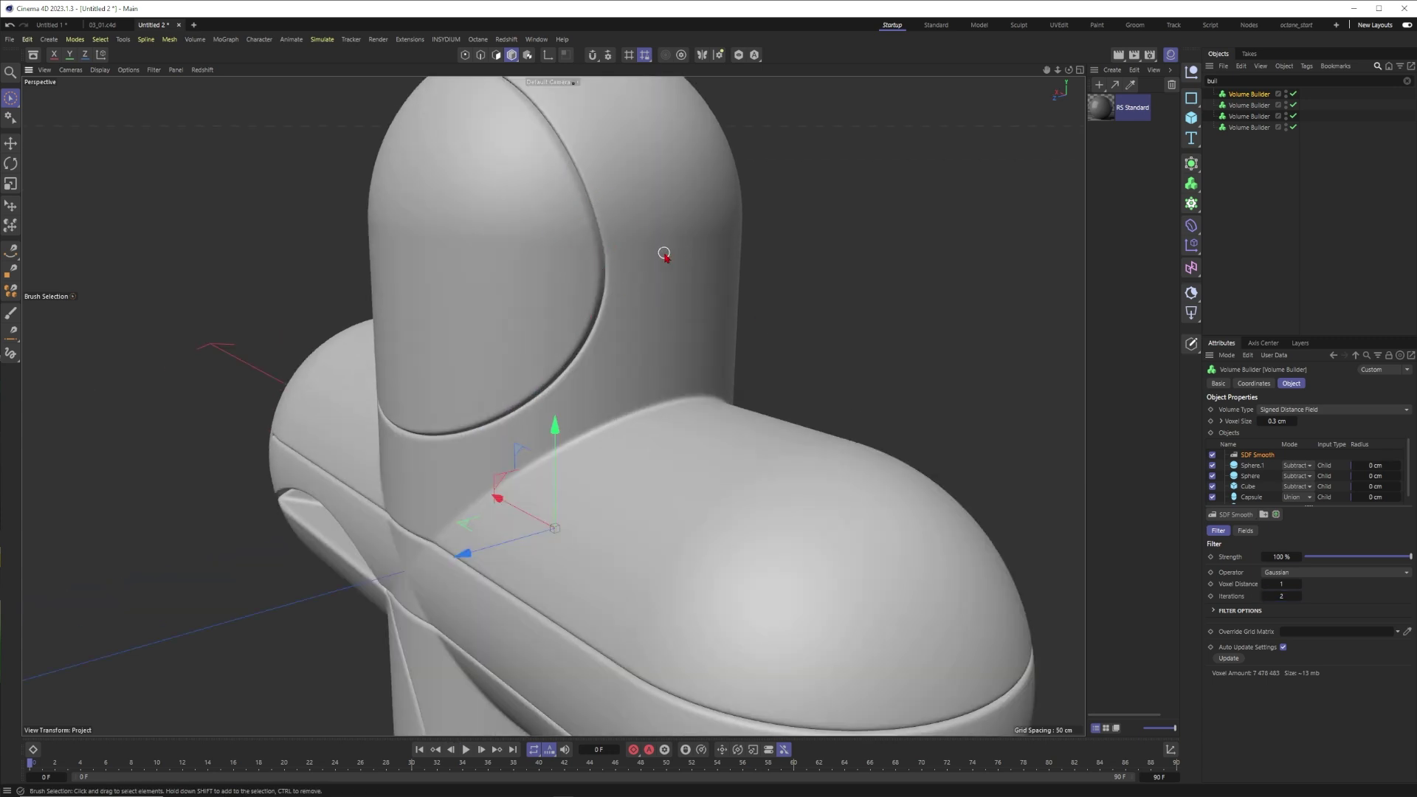
# Try 3 SDF Smooth iterations in the first Volume Builder and inspect the seam around the dome up close.
pyautogui.press('Return')
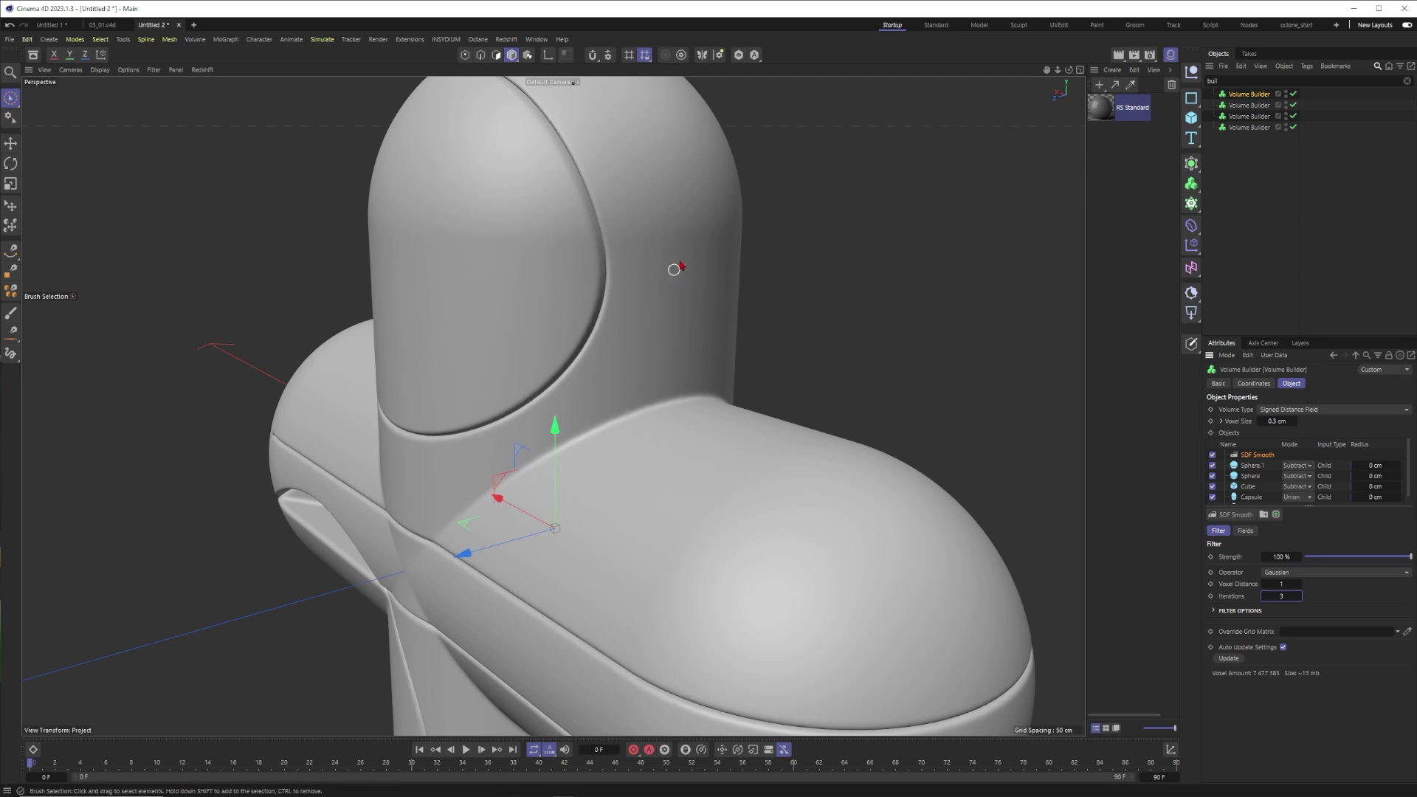
pyautogui.keyDown('alt'); pyautogui.moveTo(661, 353); pyautogui.dragTo(685, 279); pyautogui.keyUp('alt')
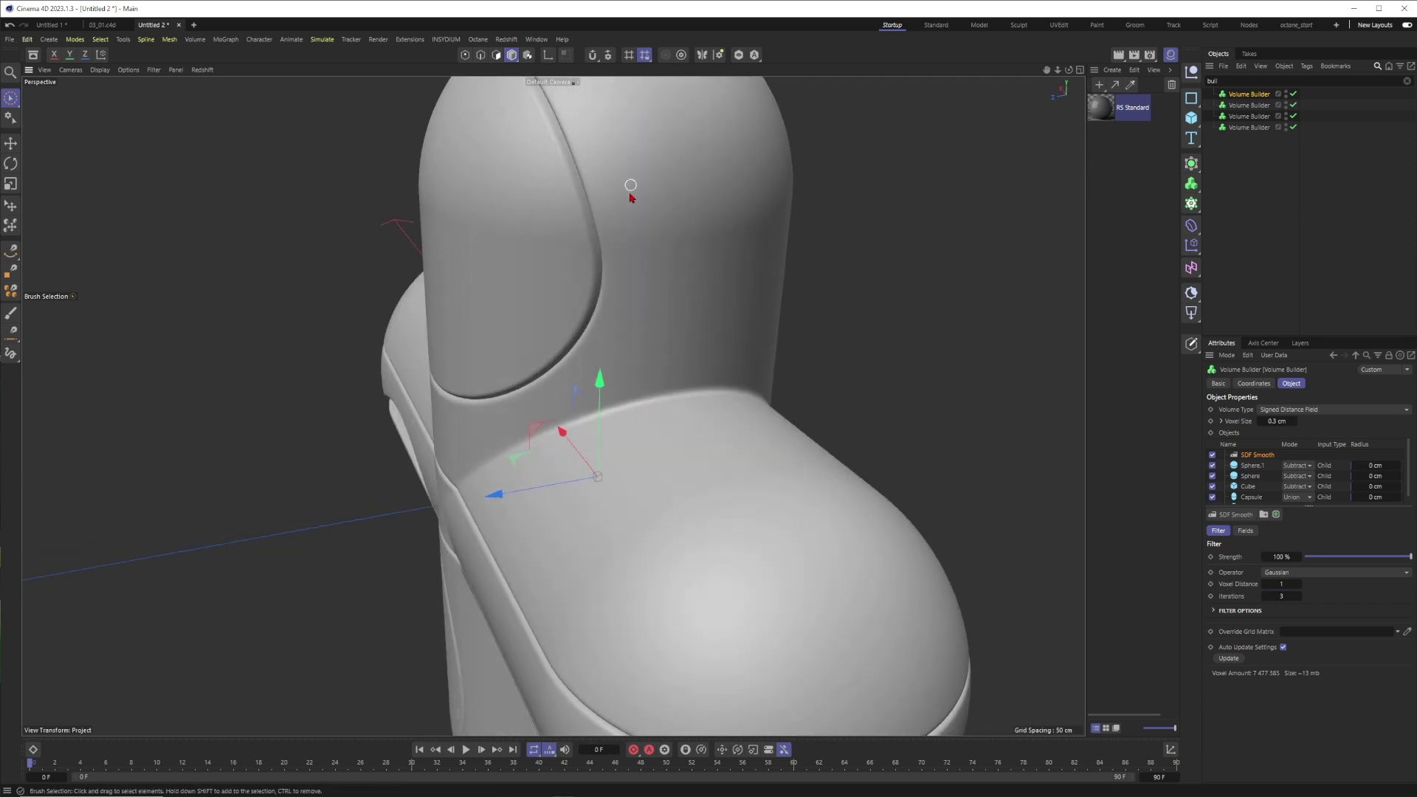
pyautogui.keyDown('alt'); pyautogui.moveTo(629, 250); pyautogui.dragTo(743, 233, button='right'); pyautogui.keyUp('alt')
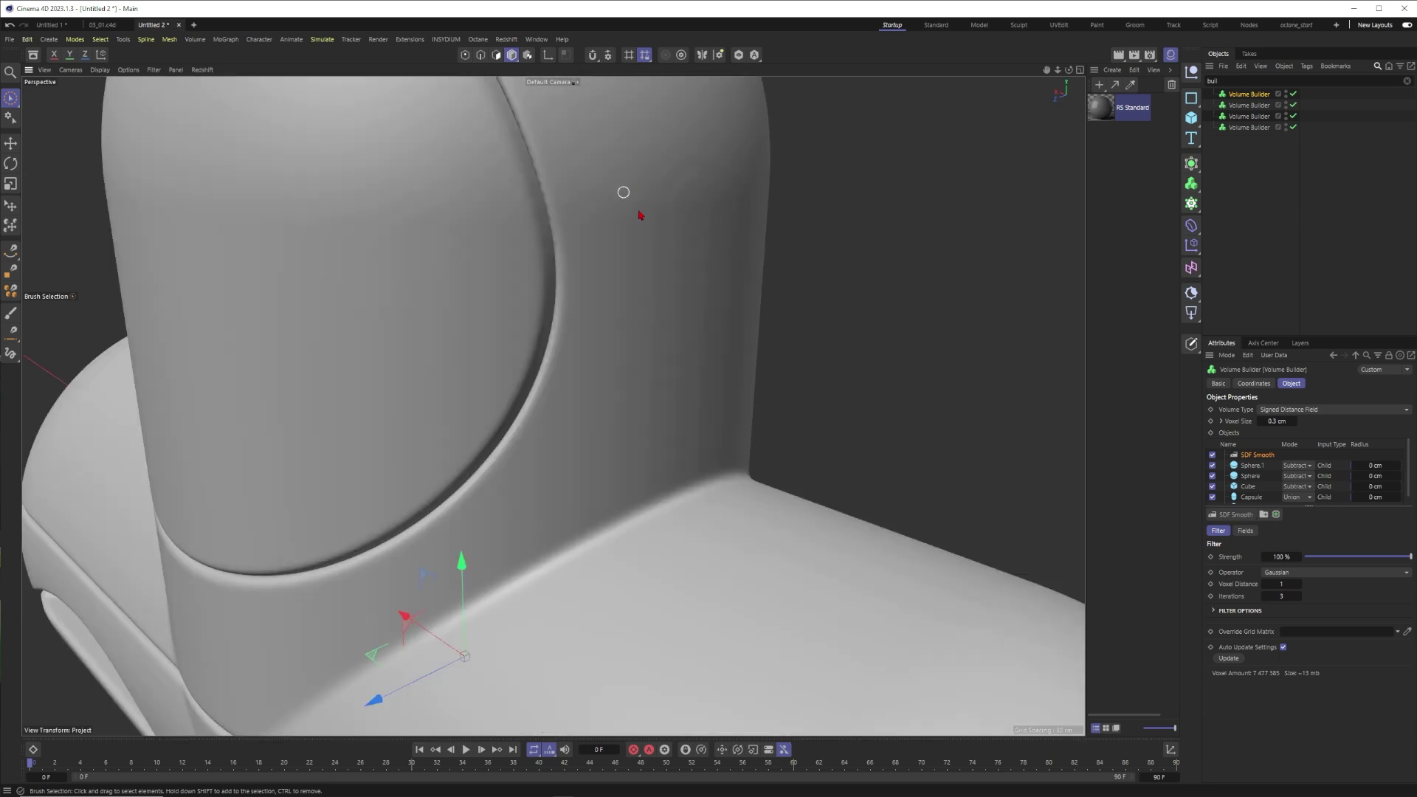
# Set the first Volume Builder's SDF Smooth iterations to 1 and examine the seams between the dome and the horizontal capsule.
pyautogui.keyDown('alt'); pyautogui.moveTo(669, 299); pyautogui.dragTo(967, 446, button='right'); pyautogui.keyUp('alt')
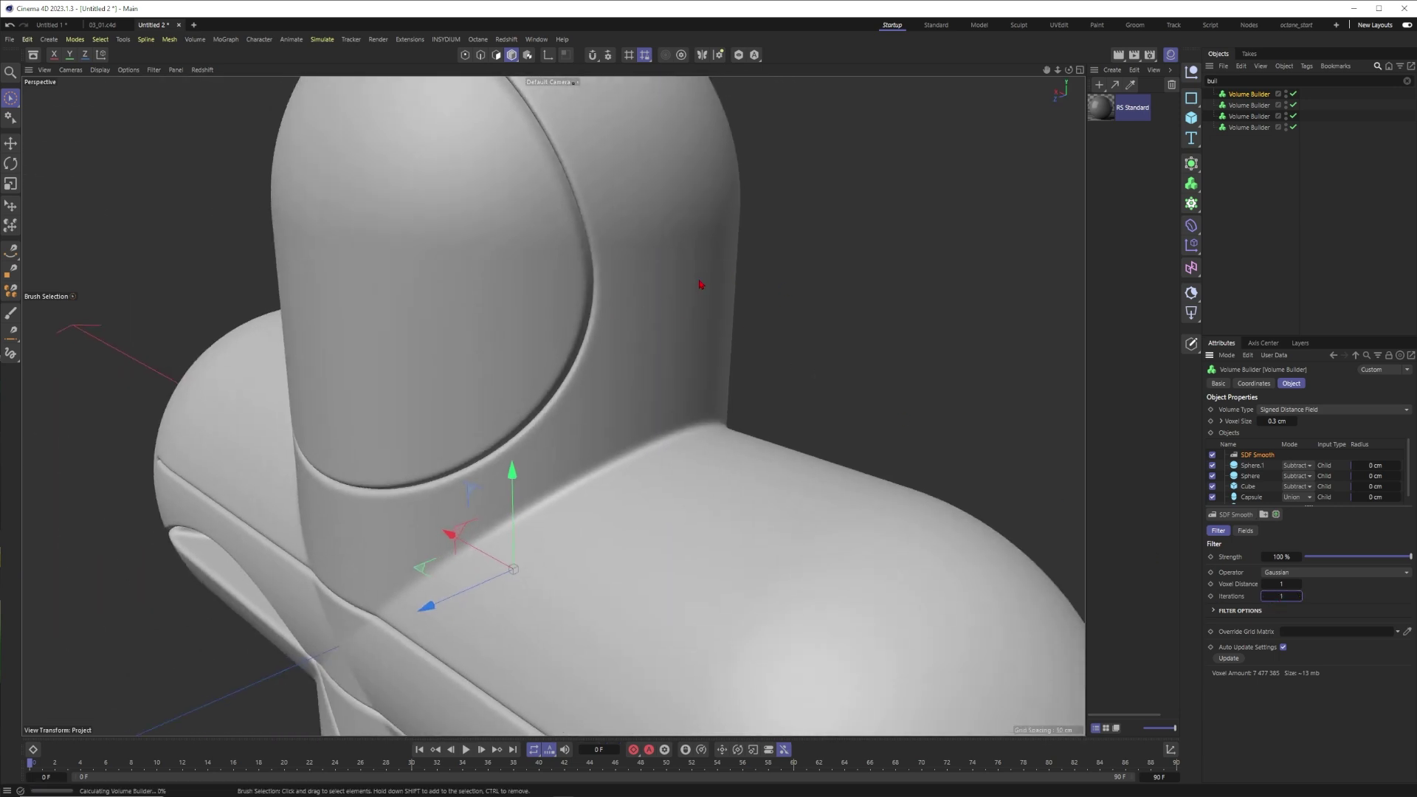
pyautogui.keyDown('alt'); pyautogui.moveTo(628, 311); pyautogui.dragTo(612, 276, button='right'); pyautogui.keyUp('alt')
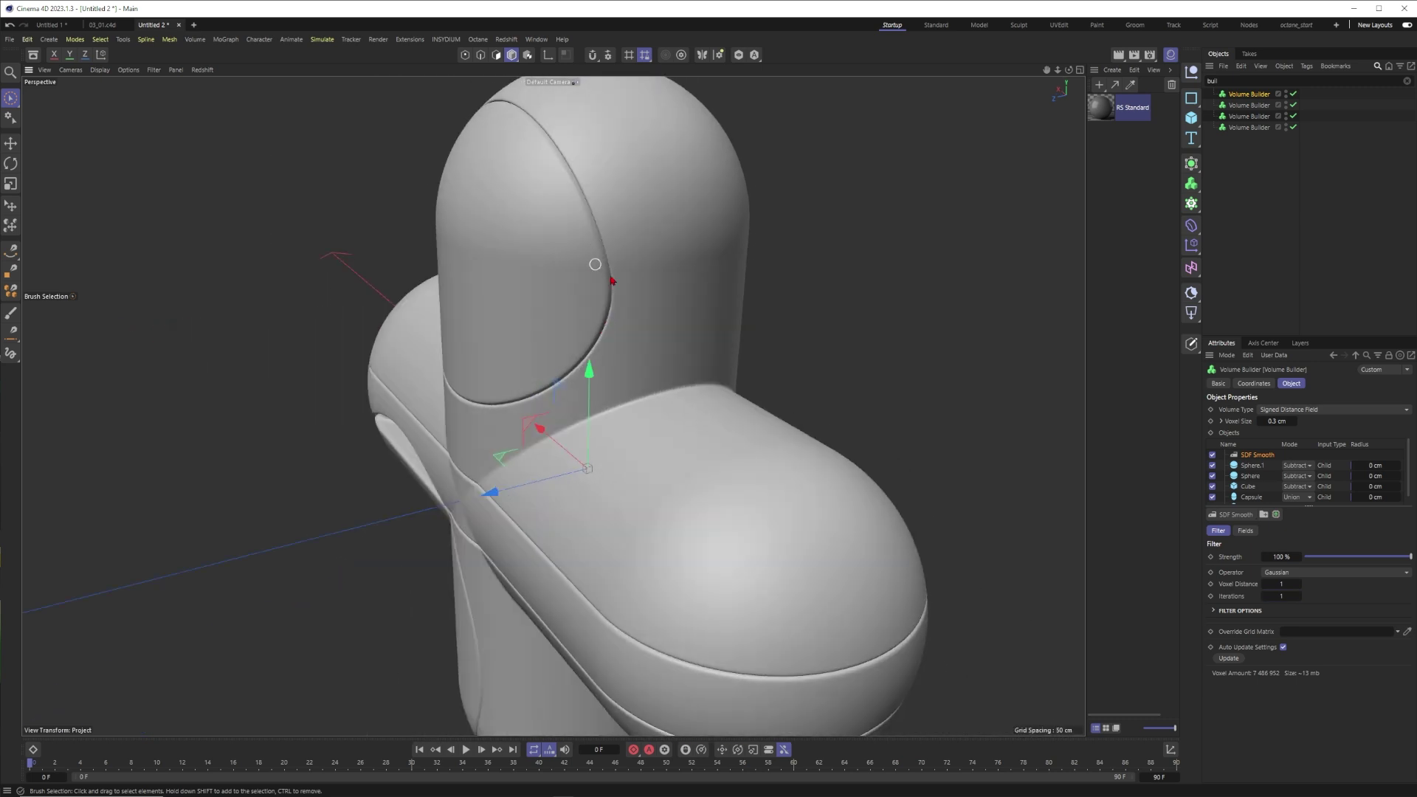
pyautogui.keyDown('alt'); pyautogui.moveTo(720, 305); pyautogui.dragTo(705, 259); pyautogui.keyUp('alt')
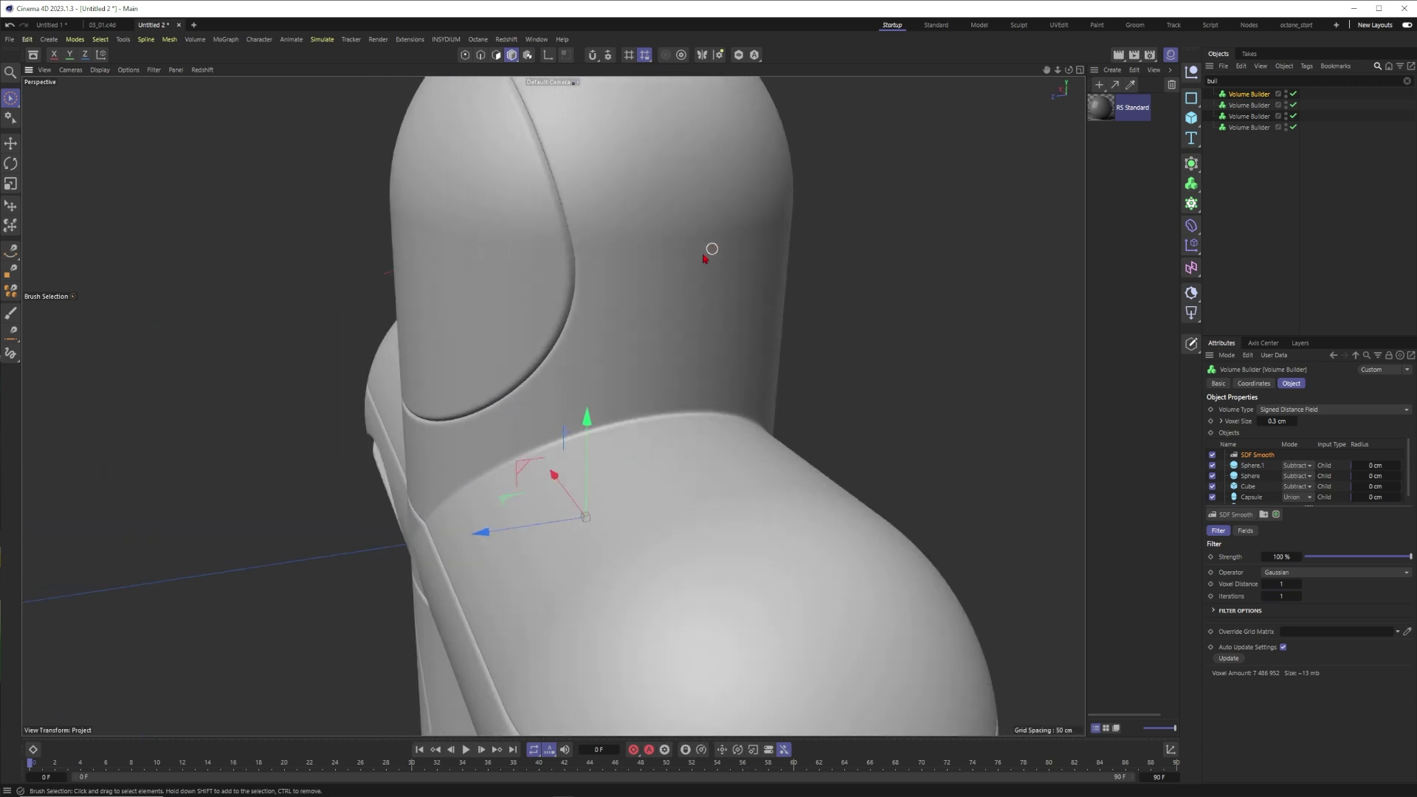
pyautogui.keyDown('alt'); pyautogui.moveTo(650, 295); pyautogui.dragTo(783, 253); pyautogui.keyUp('alt')
pyautogui.keyDown('alt'); pyautogui.moveTo(612, 337); pyautogui.dragTo(651, 288); pyautogui.keyUp('alt')
pyautogui.keyDown('alt'); pyautogui.moveTo(652, 288); pyautogui.dragTo(590, 341, button='right'); pyautogui.keyUp('alt')
pyautogui.keyDown('alt'); pyautogui.moveTo(591, 376); pyautogui.dragTo(661, 333, button='middle'); pyautogui.keyUp('alt')
pyautogui.keyDown('alt'); pyautogui.moveTo(662, 333); pyautogui.dragTo(606, 339); pyautogui.keyUp('alt')
pyautogui.scroll(4, 601, 340)
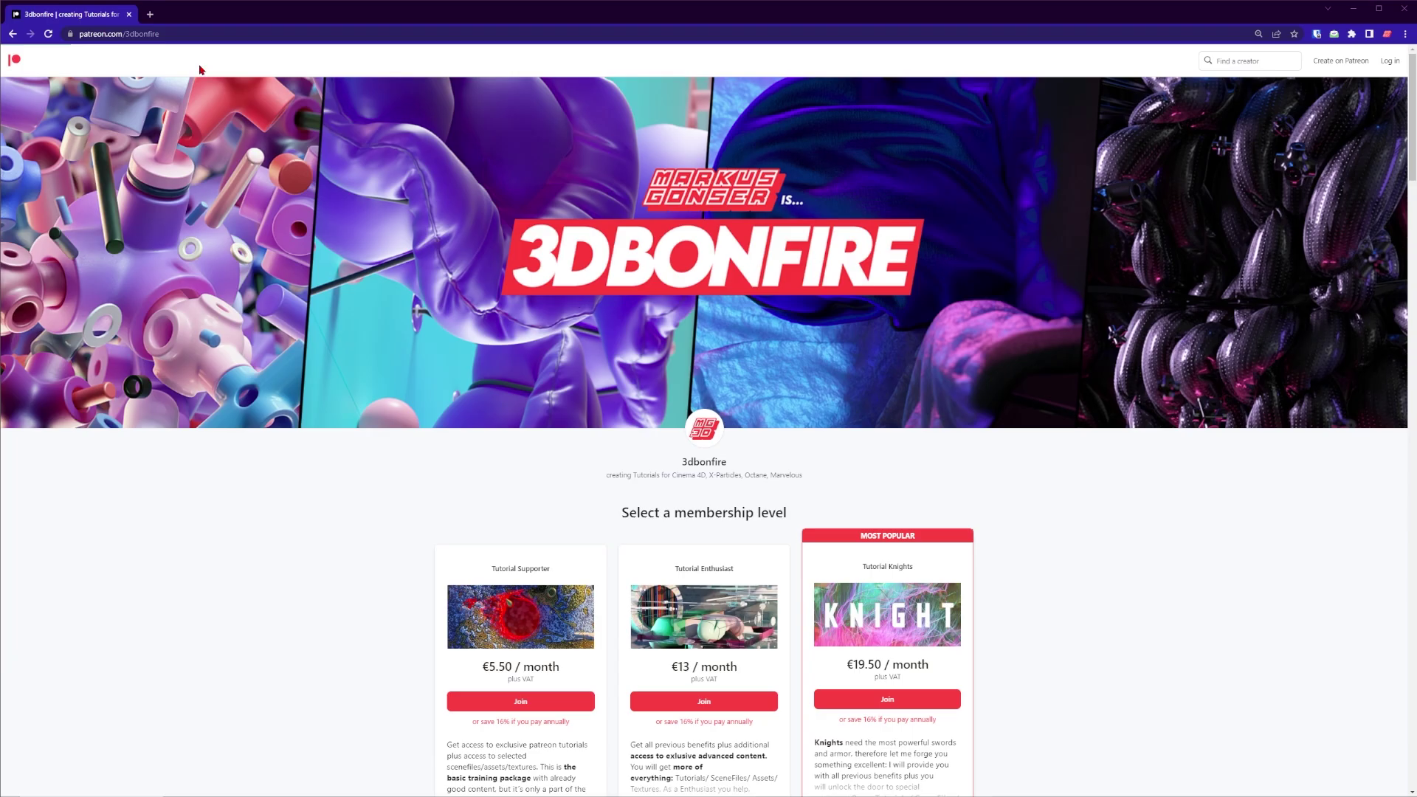
# Switch to the web browser and highlight the address of the 3dbonfire Patreon page.
pyautogui.moveTo(204, 34); pyautogui.dragTo(79, 33)
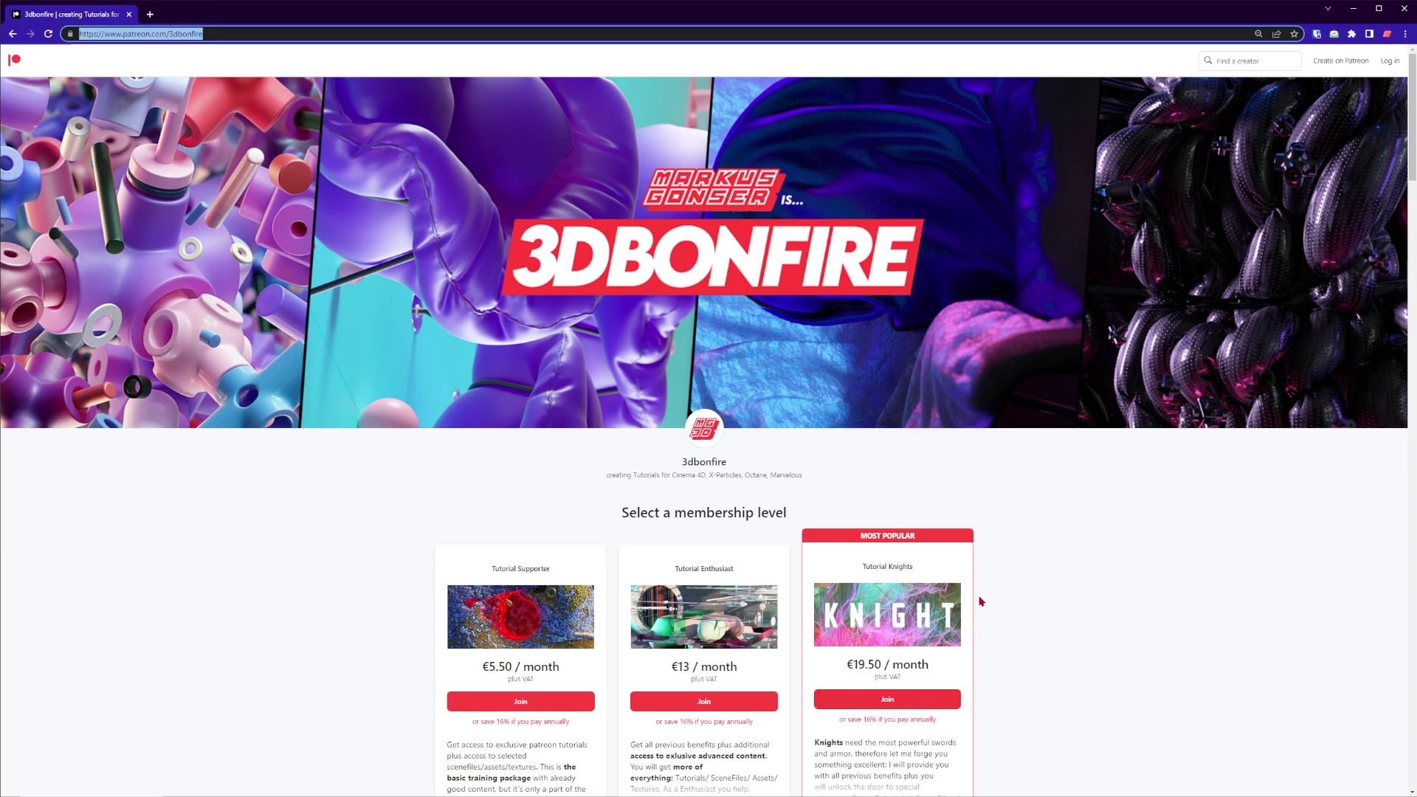